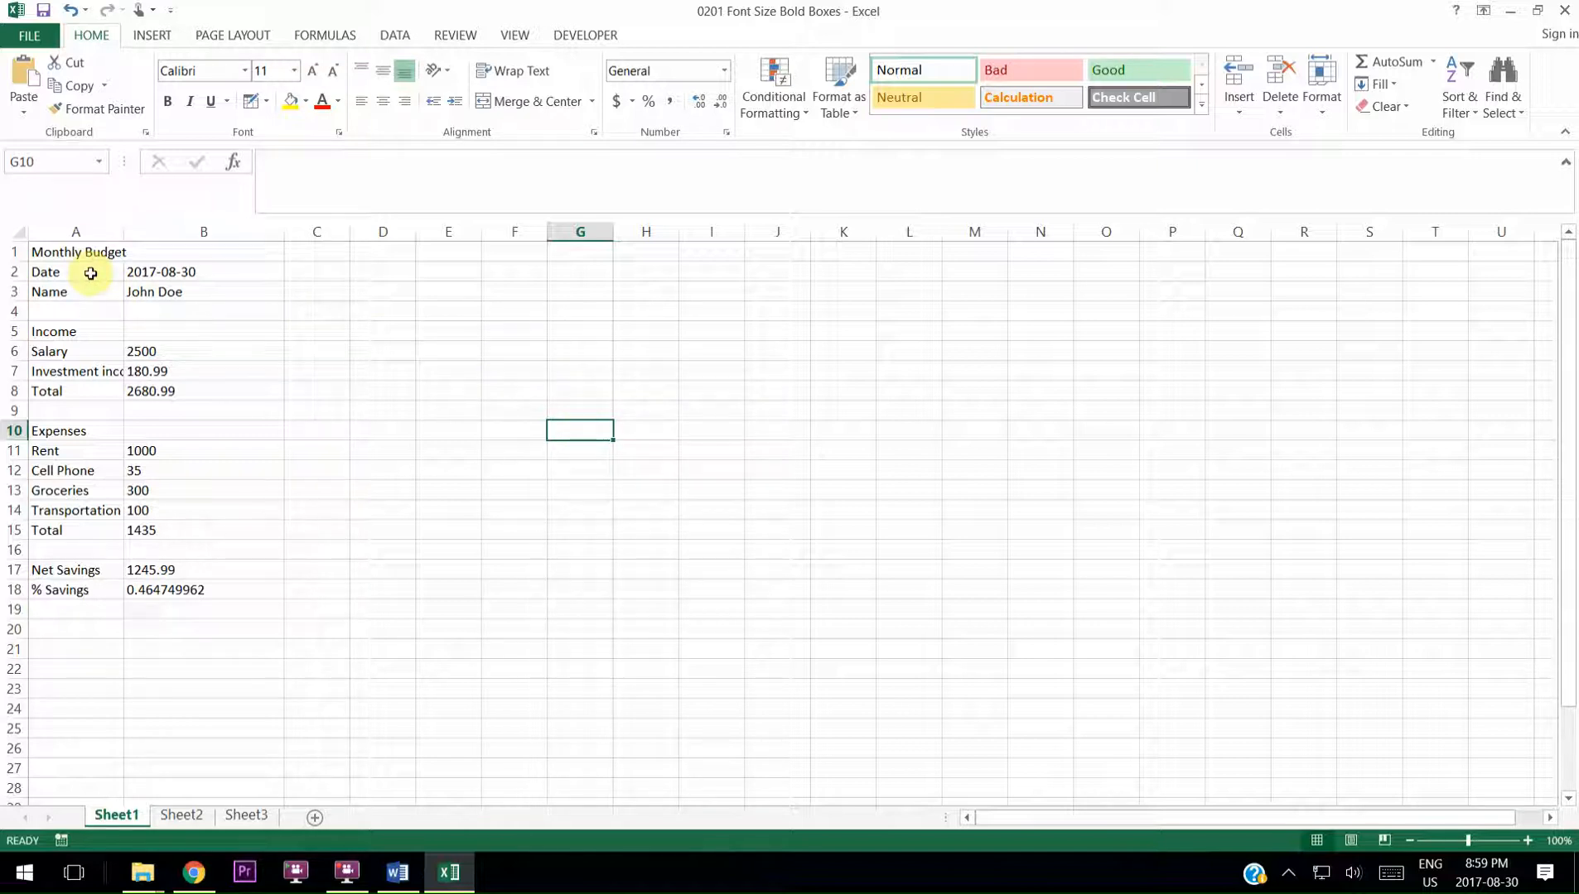
Change the font of the Monthly Budget title in A1 to Times New Roman.
click(90, 274)
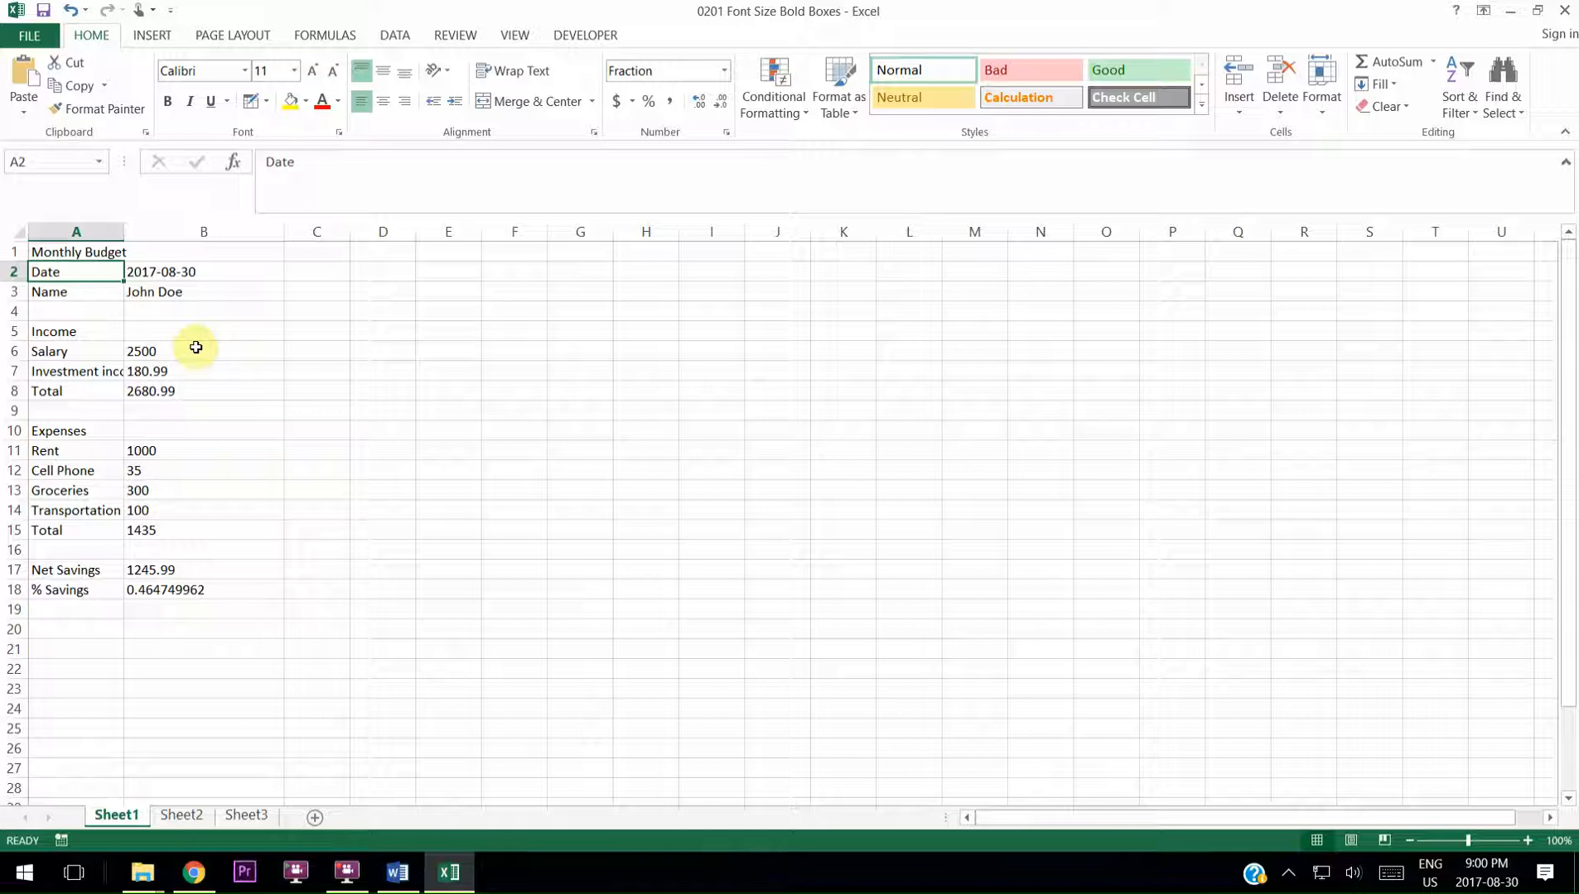
click(75, 250)
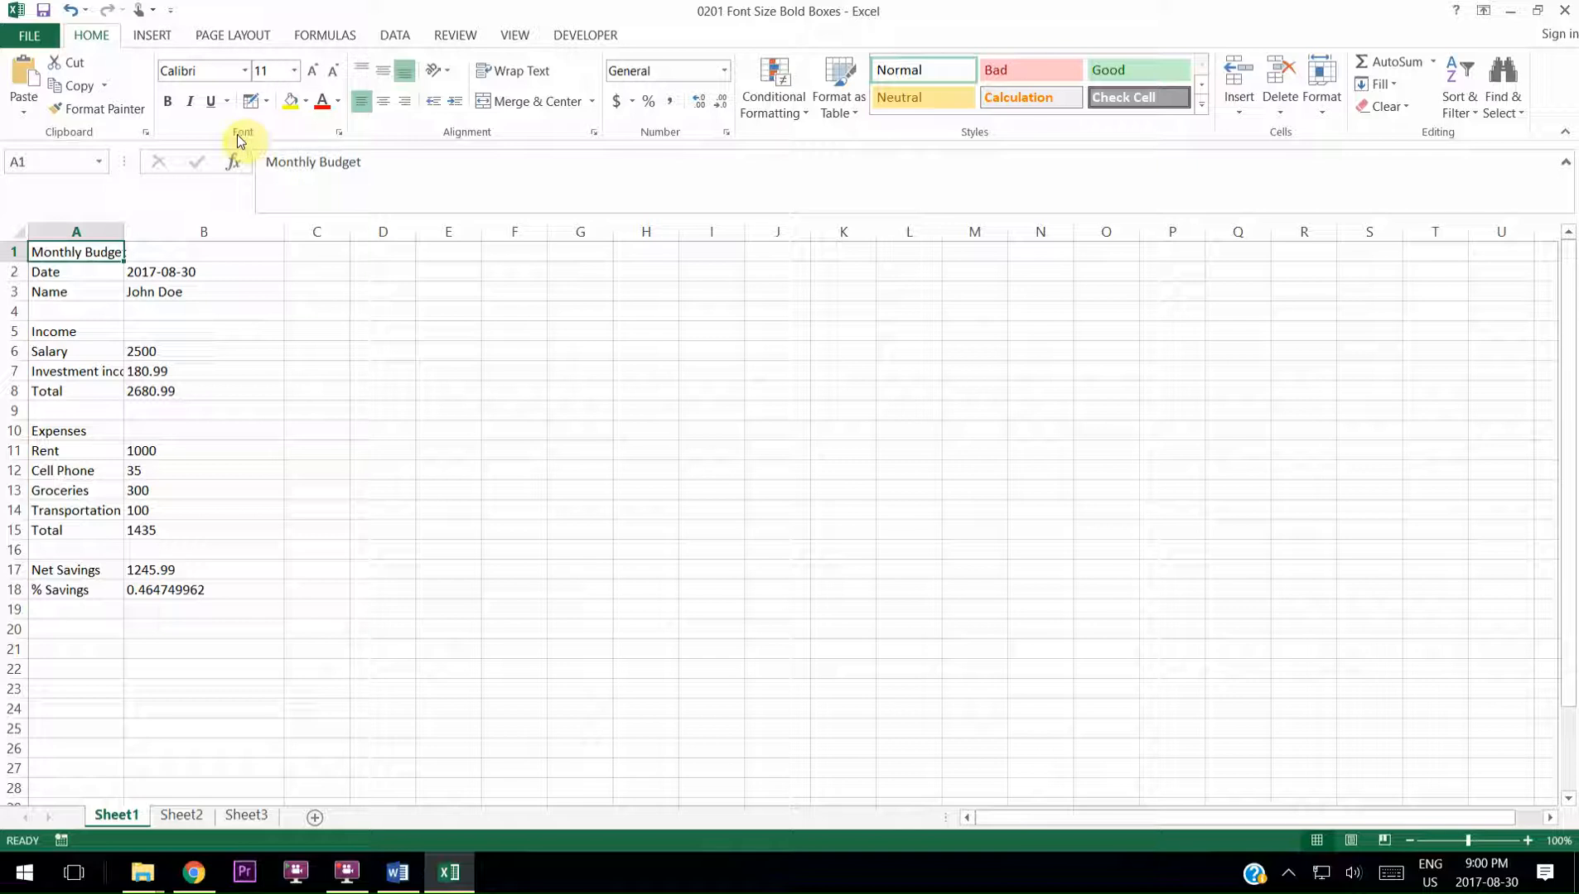
click(245, 71)
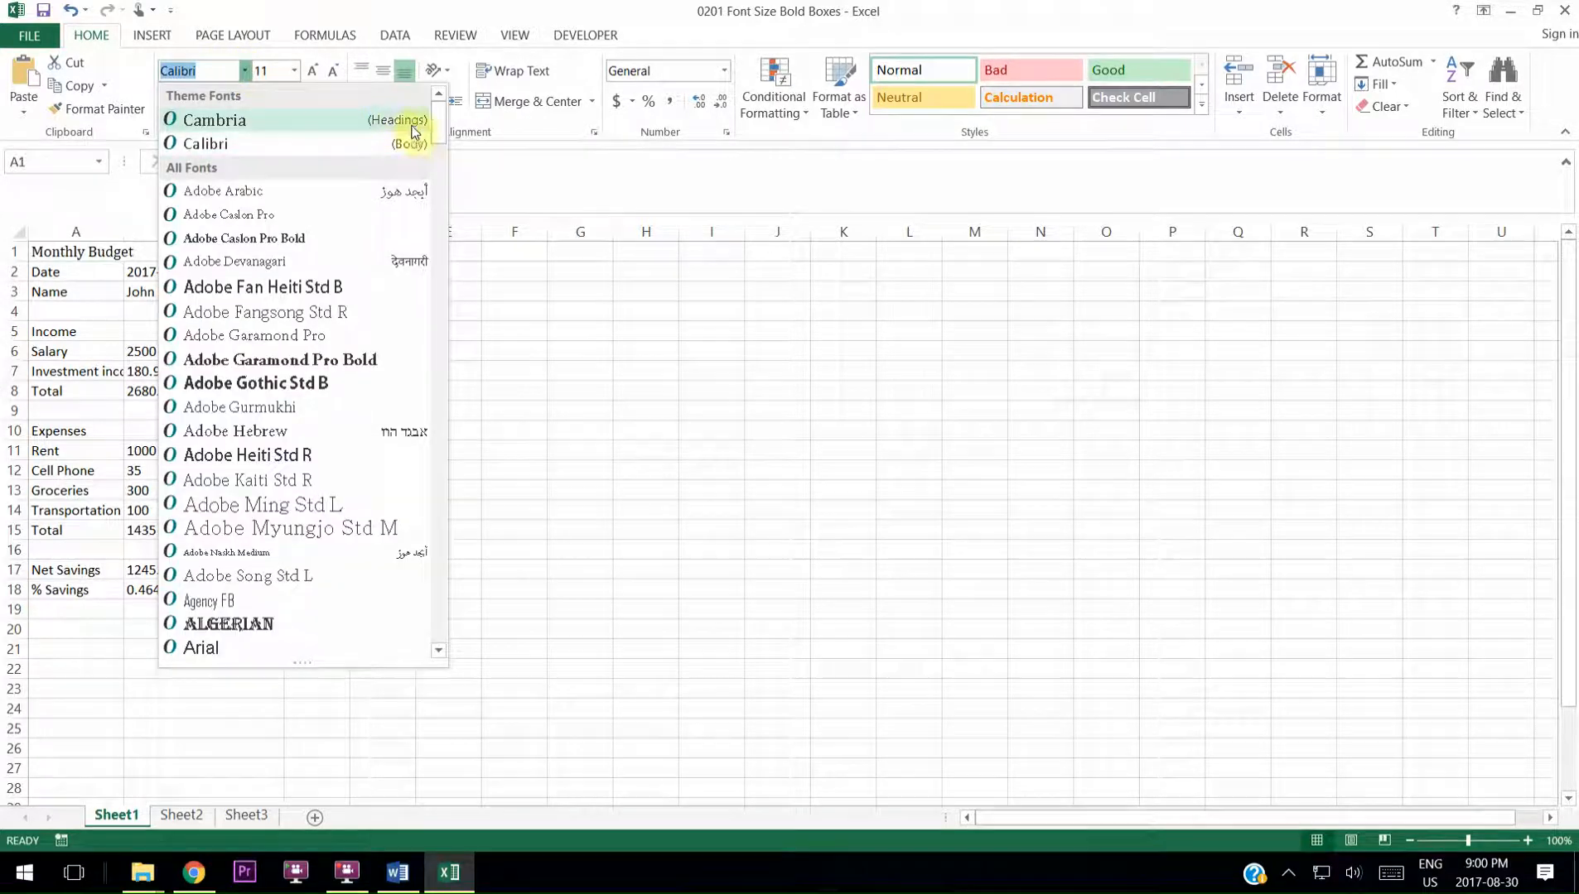
scroll(436, 124, down, 20)
drag(439, 556, 446, 588)
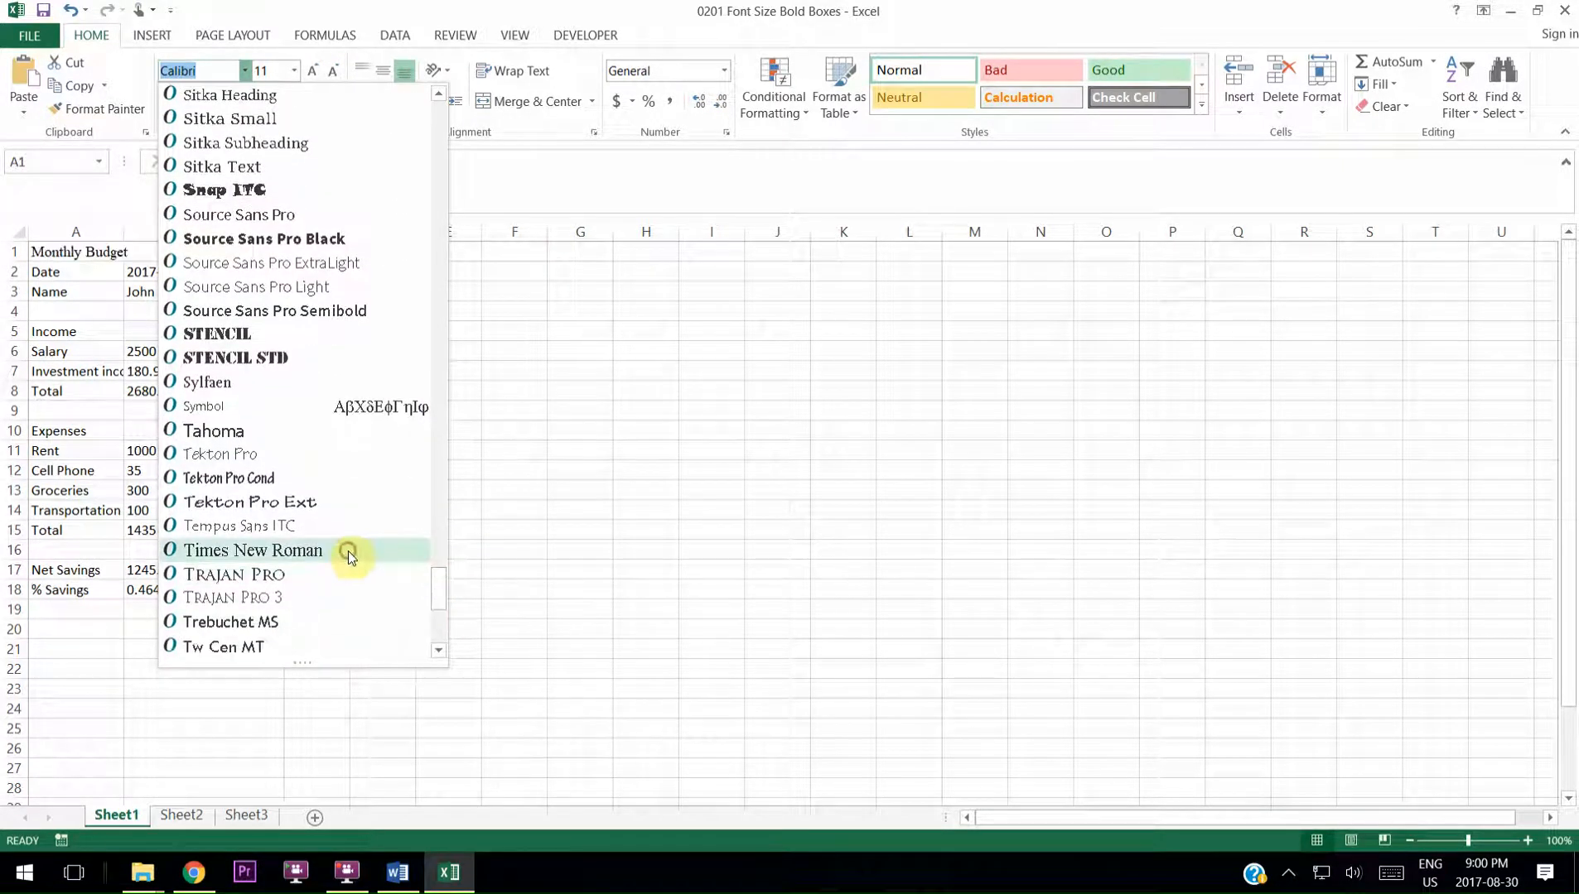
click(348, 552)
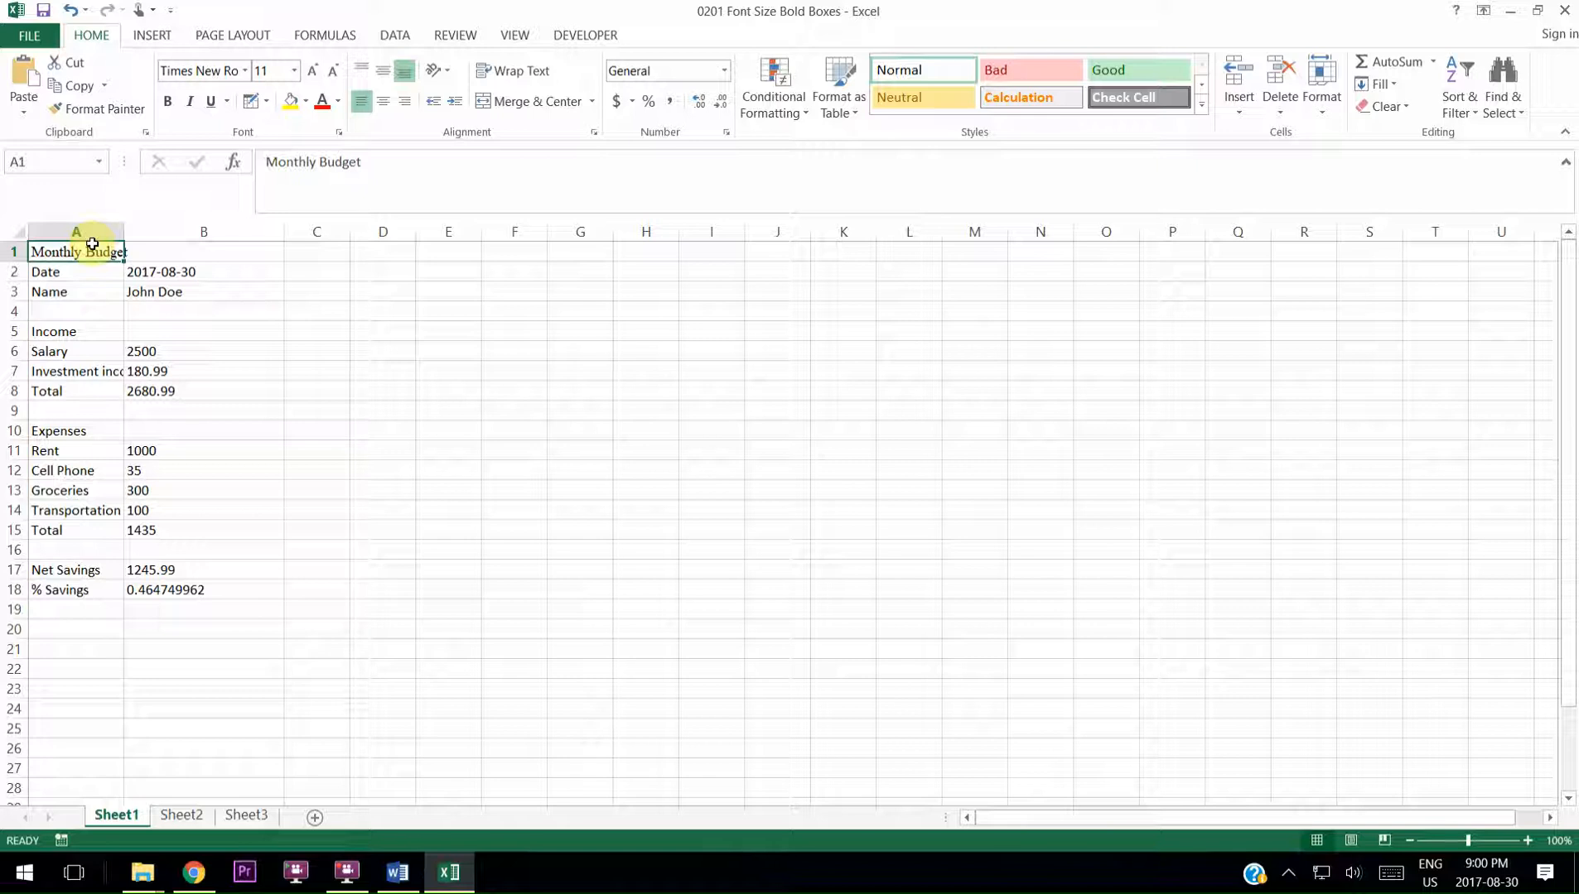
Try sizes 14 and 16 on the title in A1, finishing with a font size of 12.
click(295, 72)
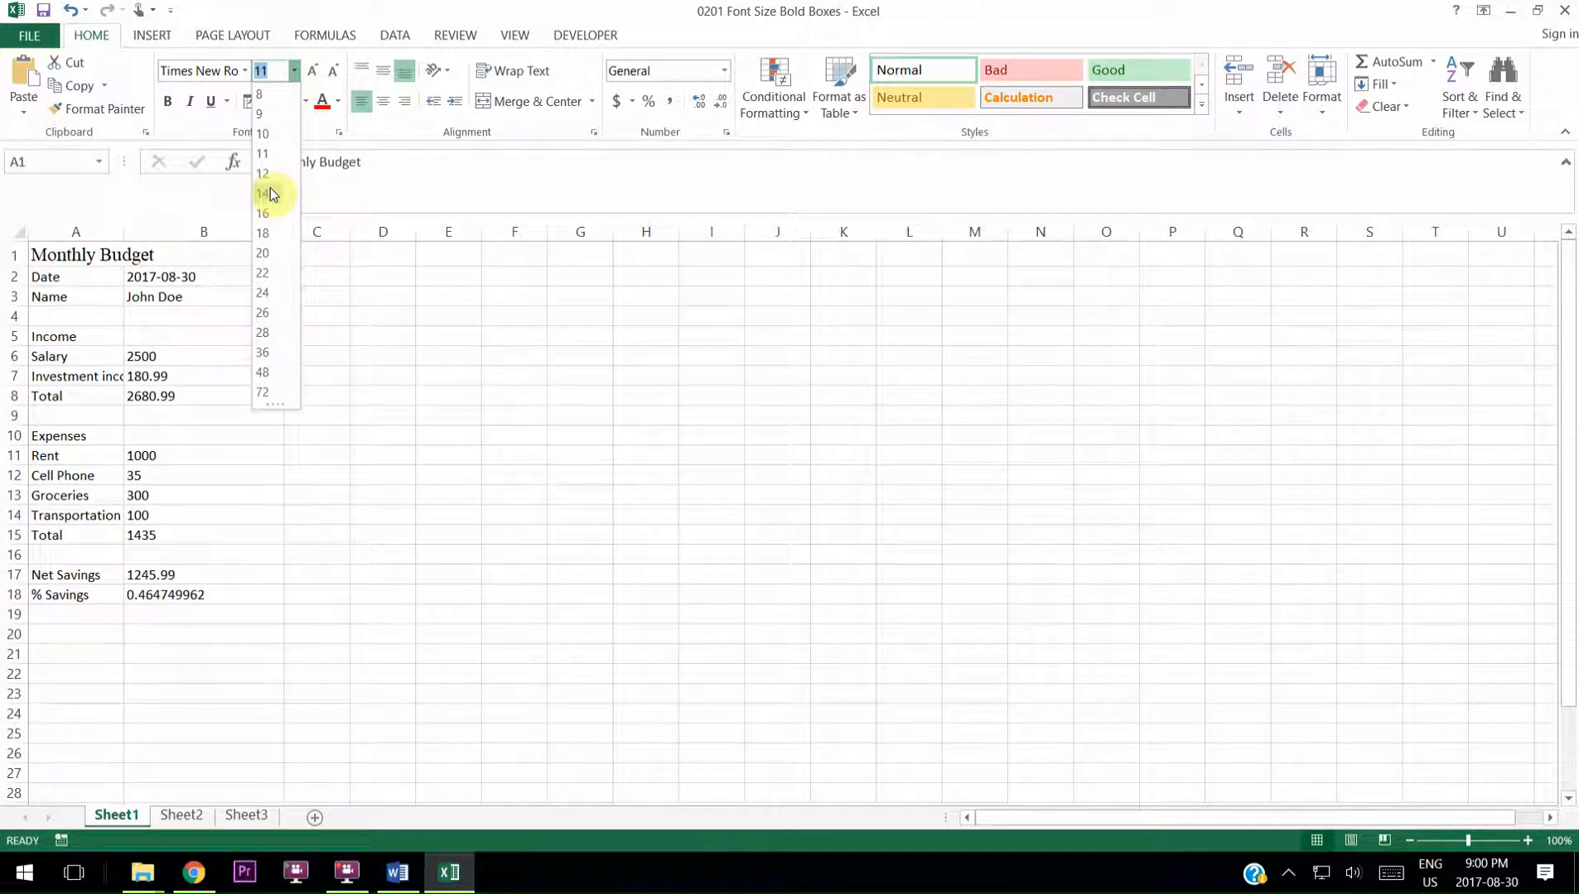
click(270, 190)
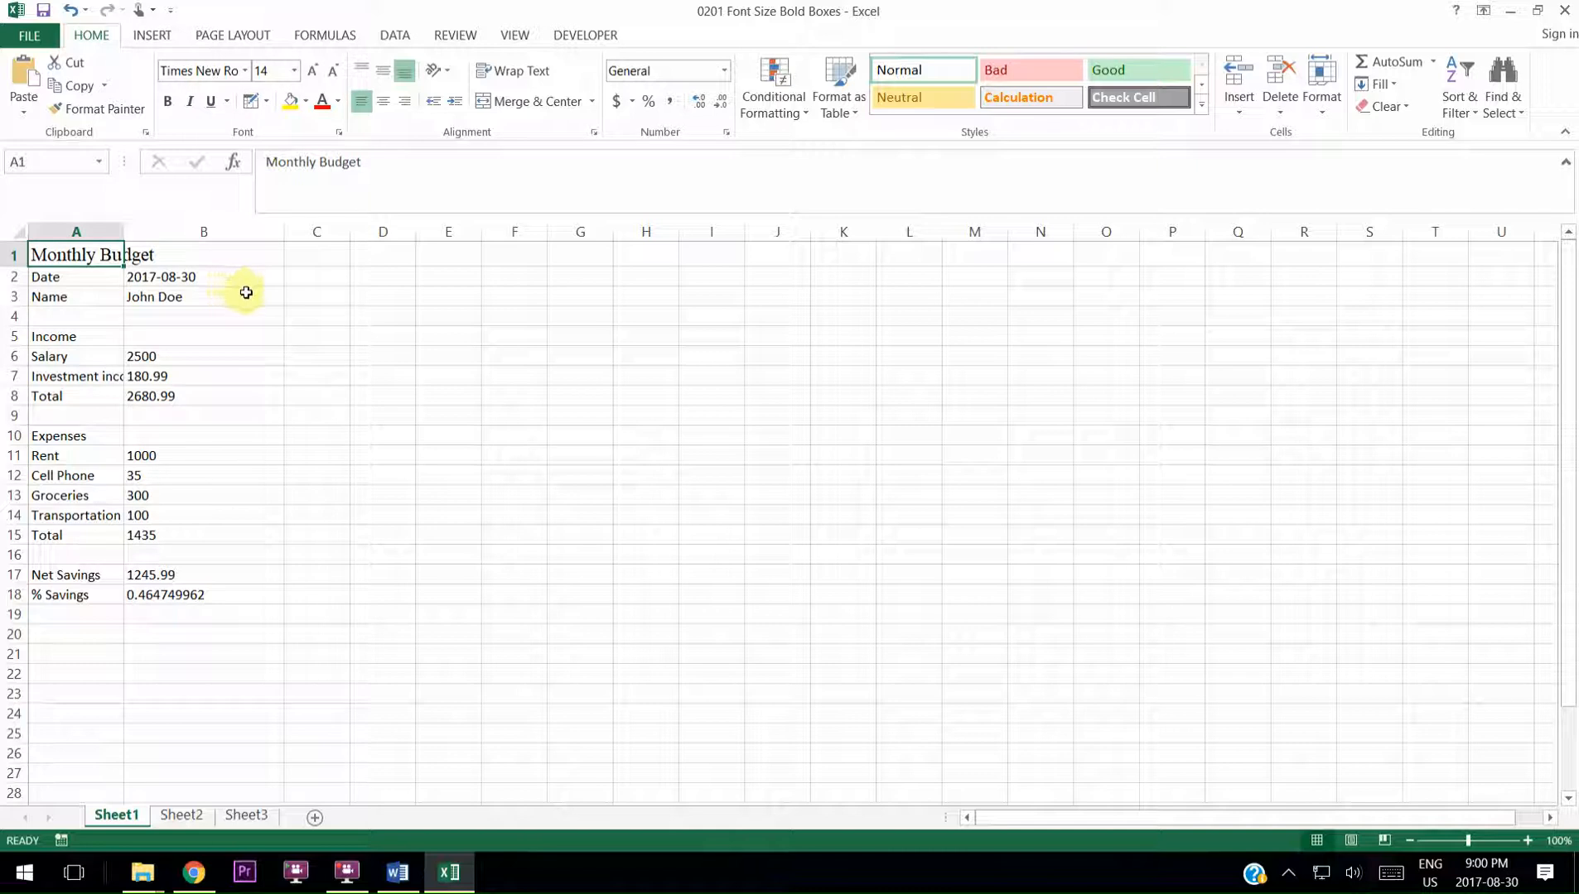
click(313, 73)
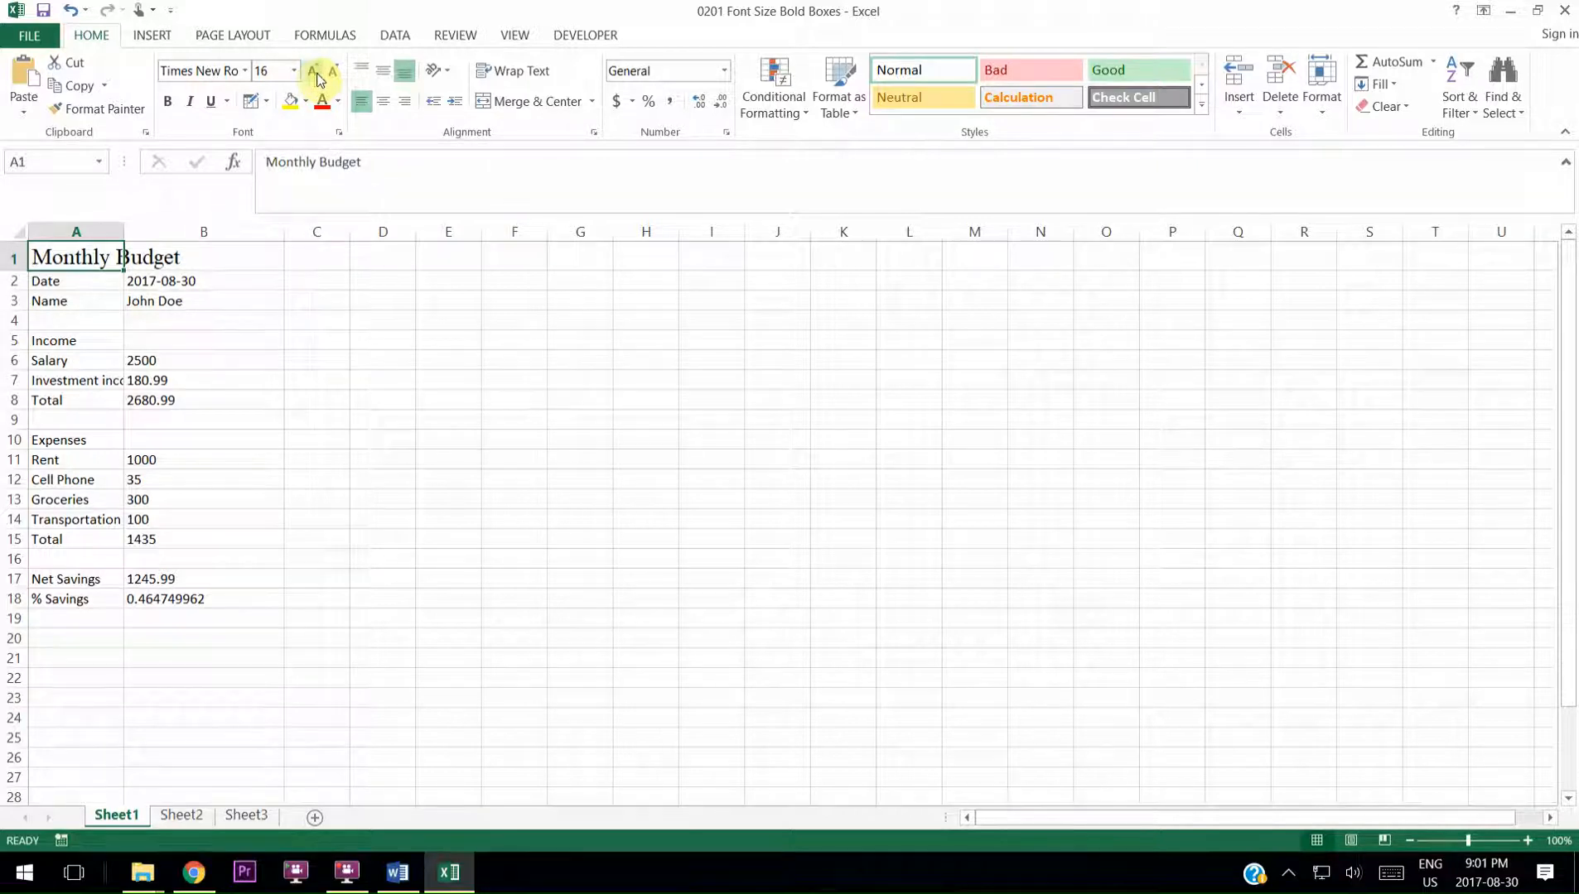
click(335, 72)
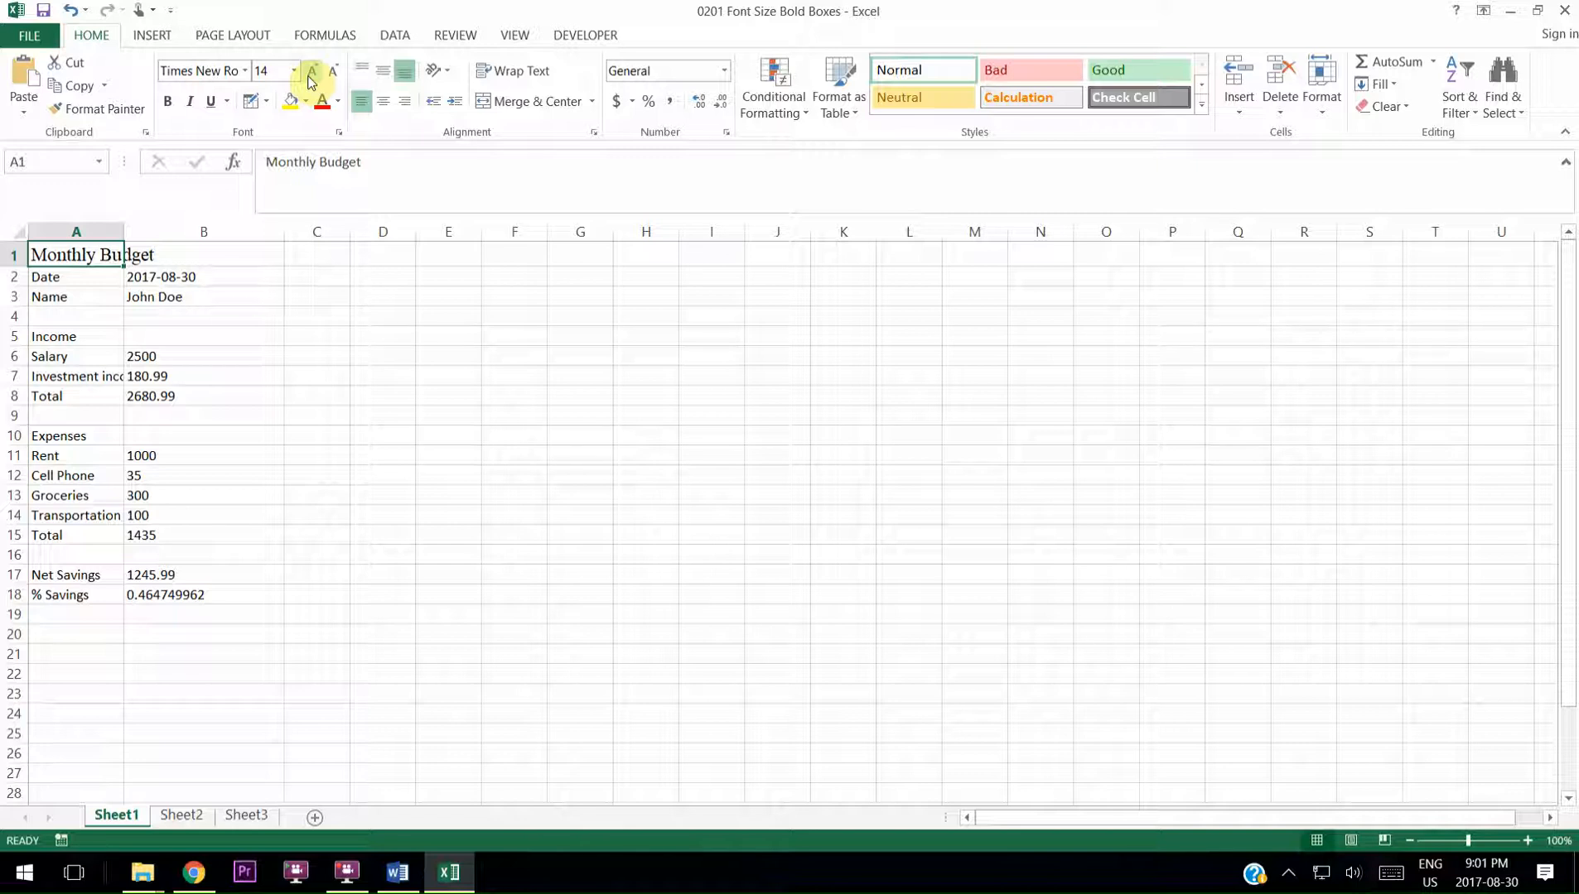
click(332, 72)
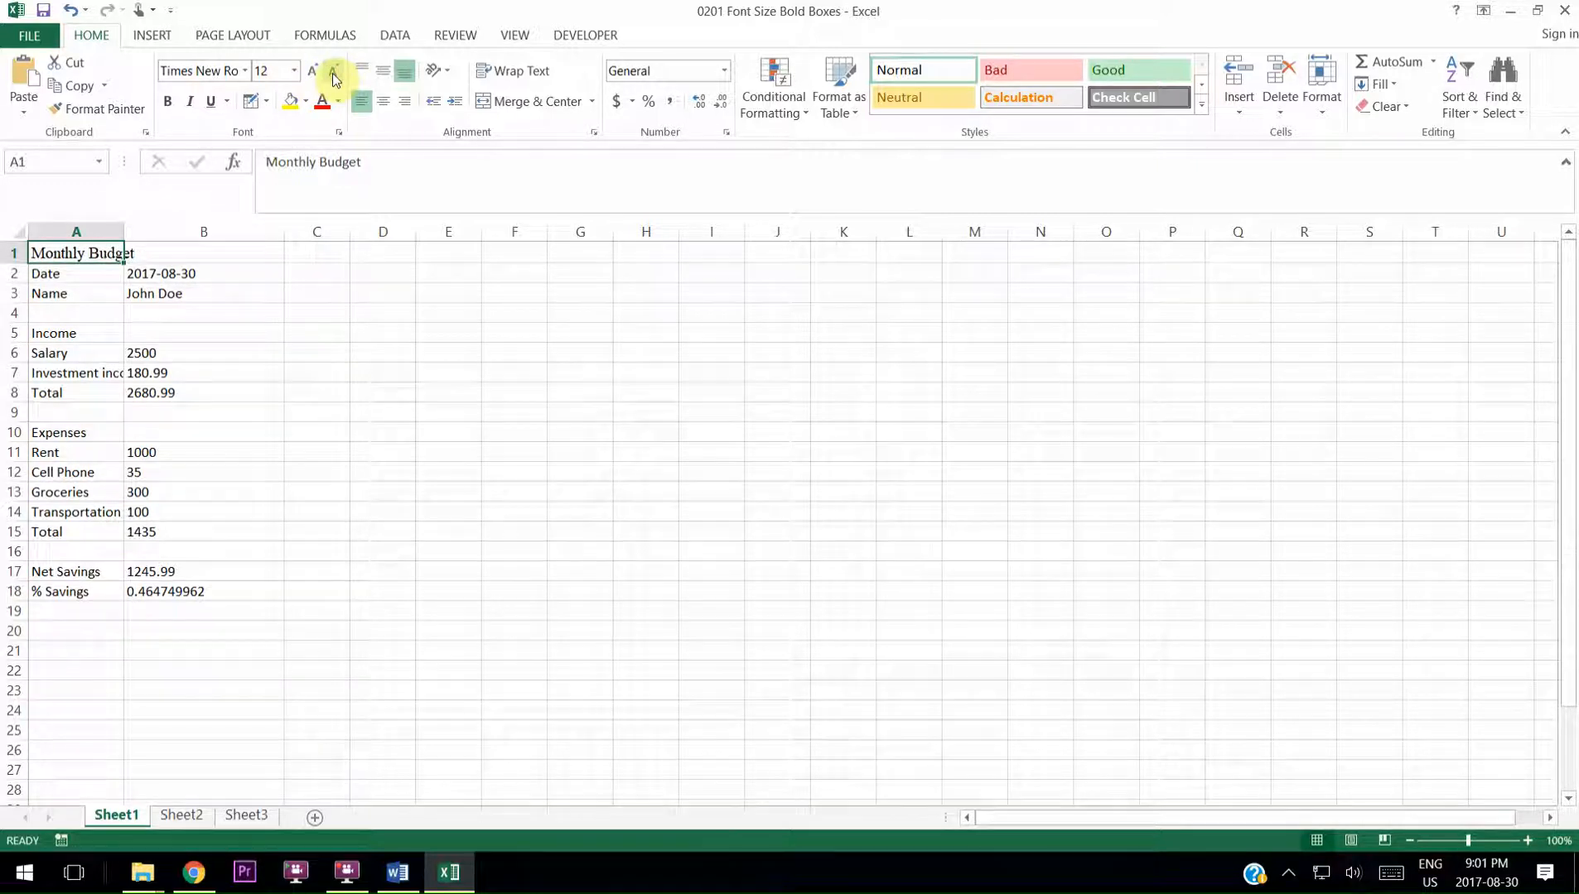
Try bold formatting on the title in A1 and undo it.
click(170, 254)
click(104, 255)
click(168, 103)
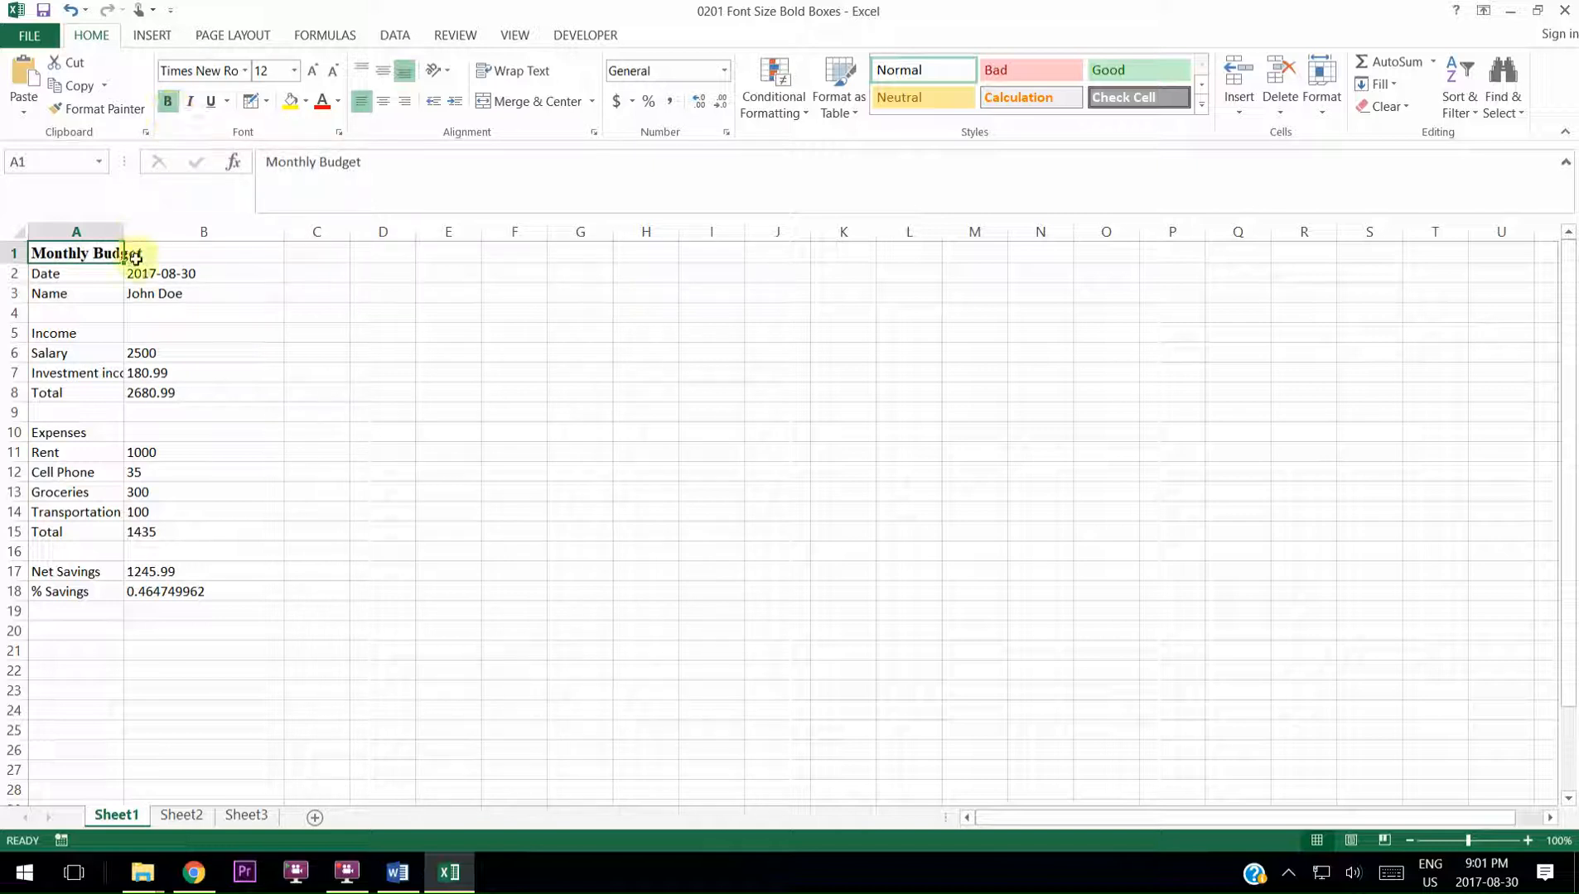
click(72, 14)
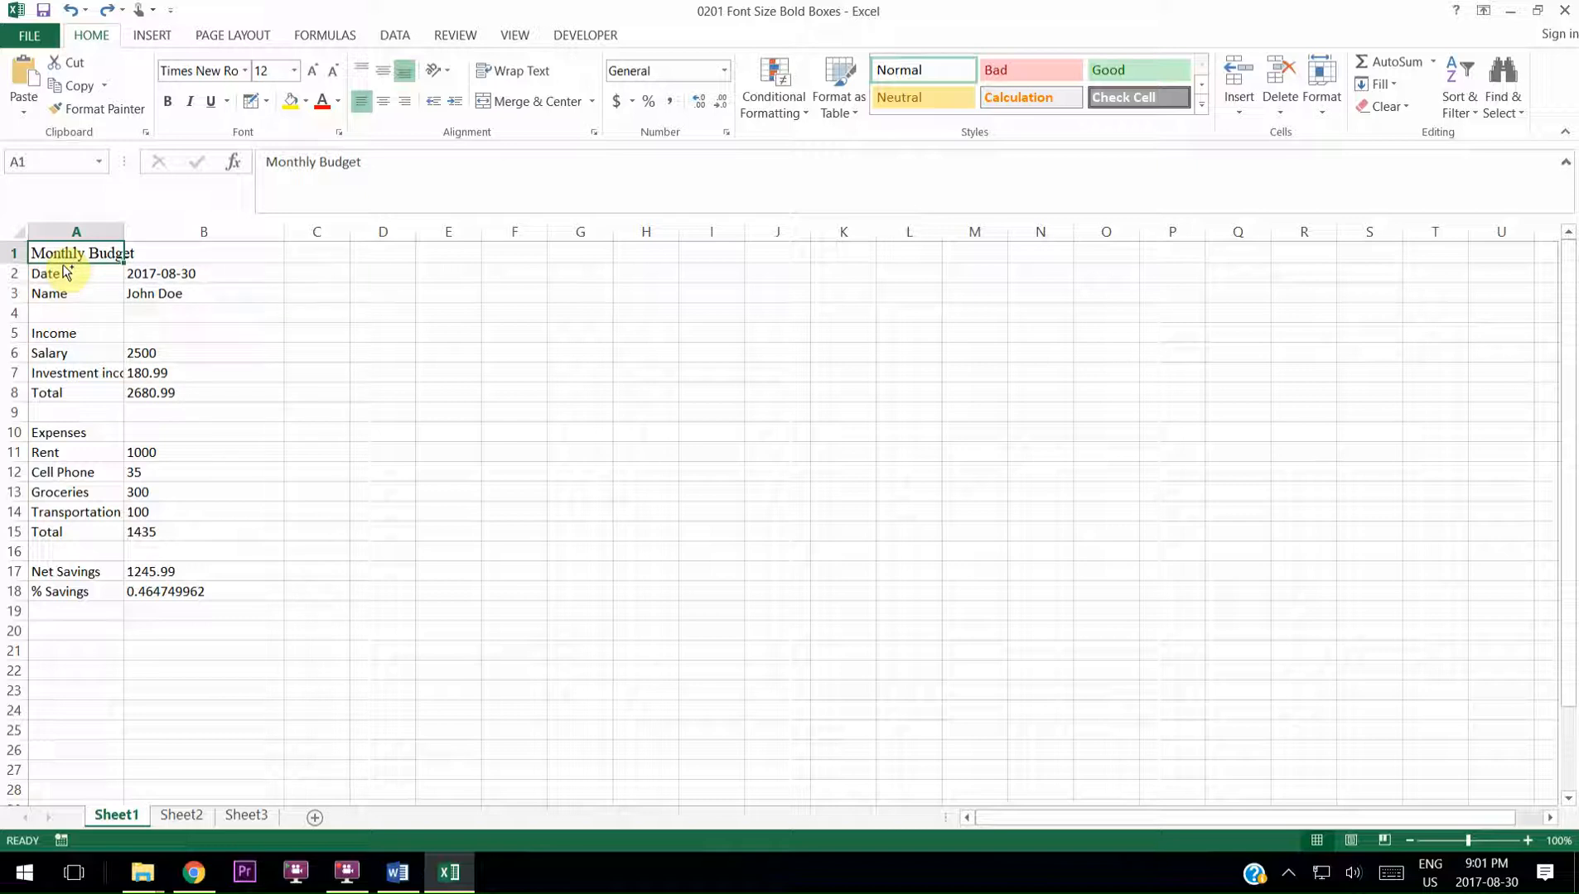
Make the Monthly Budget title in A1 bold, italic and underlined.
key(ctrl+b)
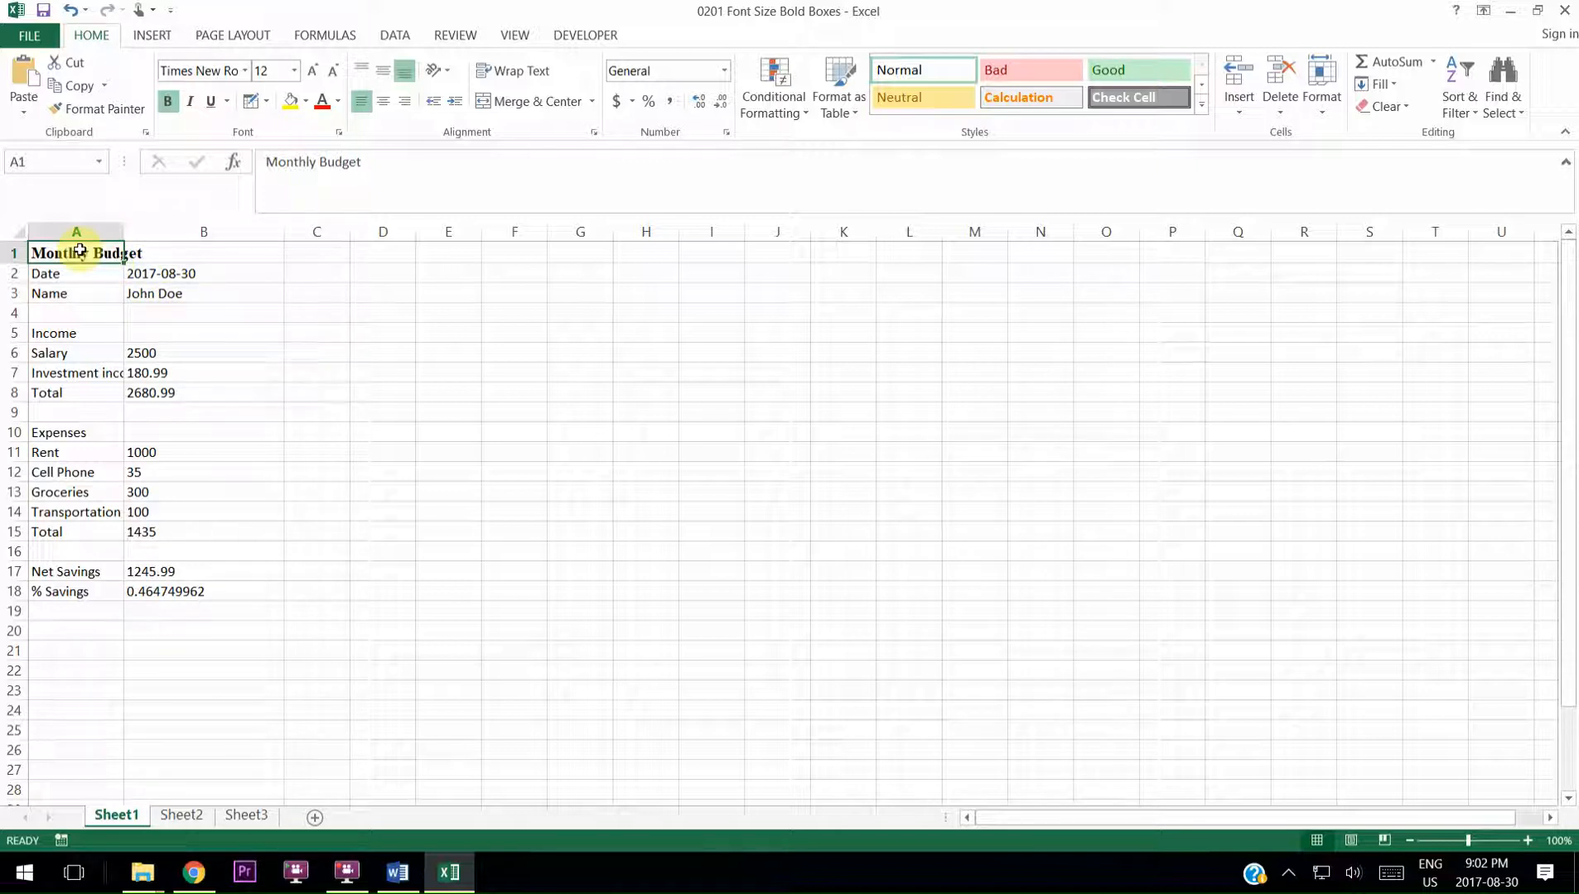
click(192, 107)
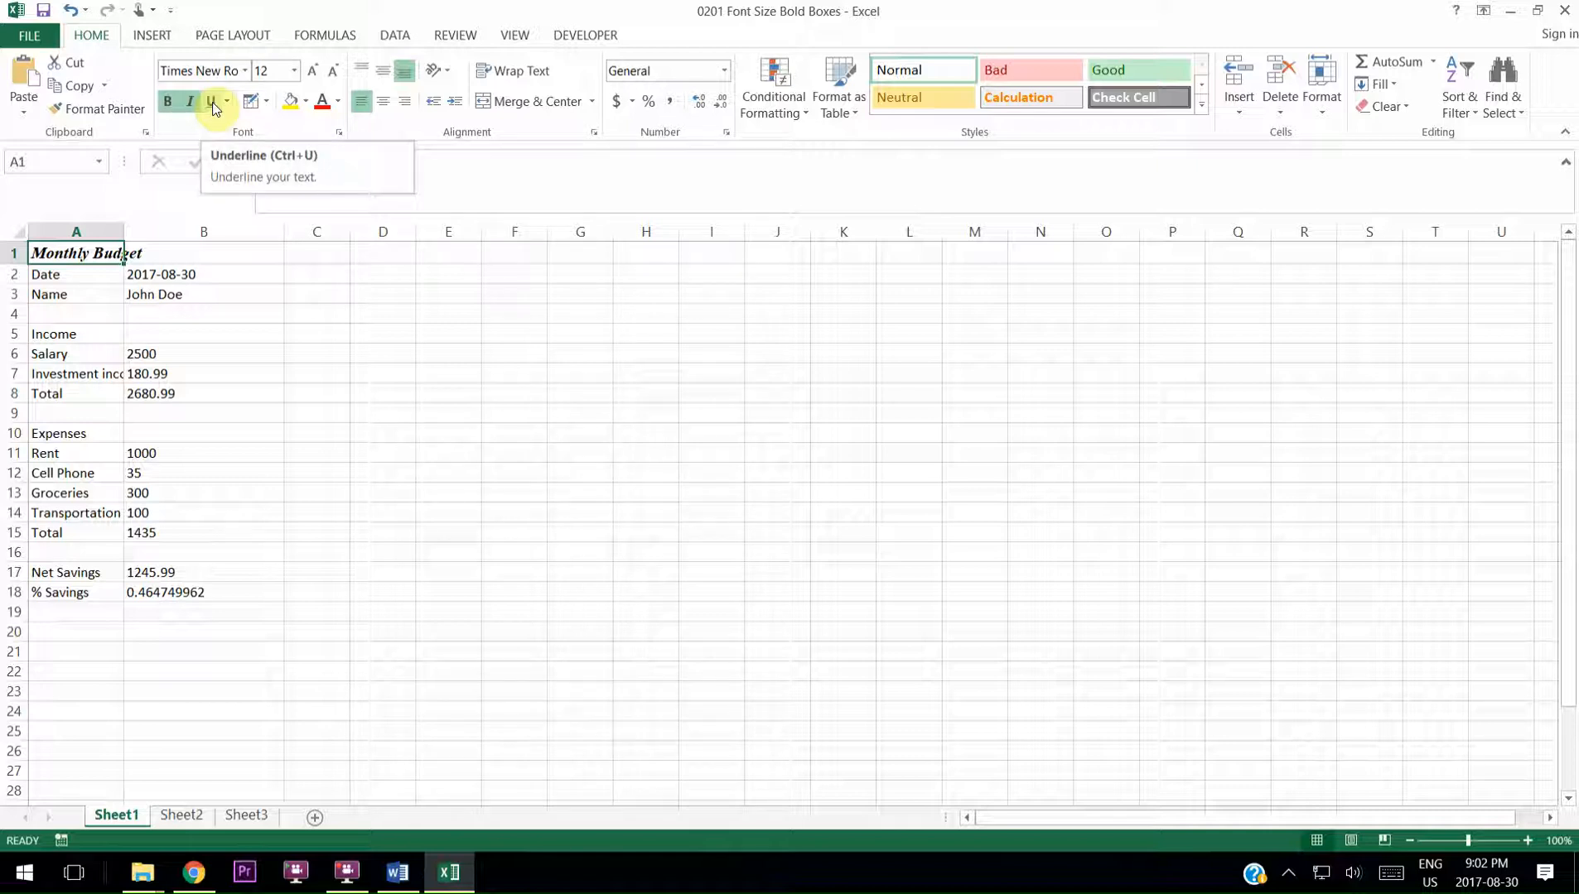
click(212, 103)
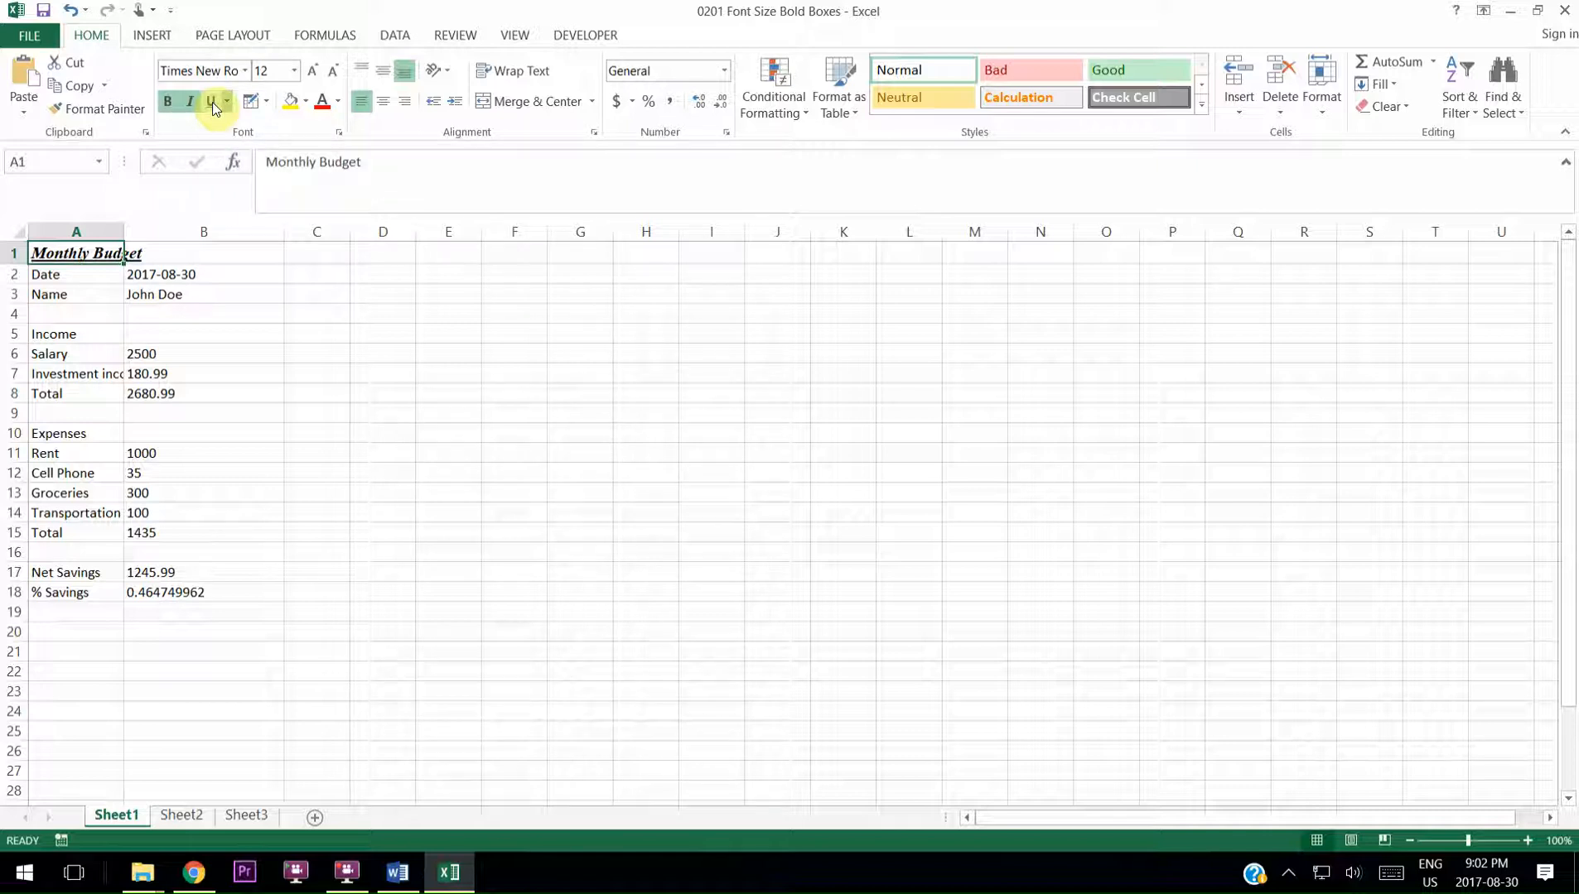
Try the Outside Borders option on the budget range A2:B18 and undo it.
click(221, 273)
click(87, 272)
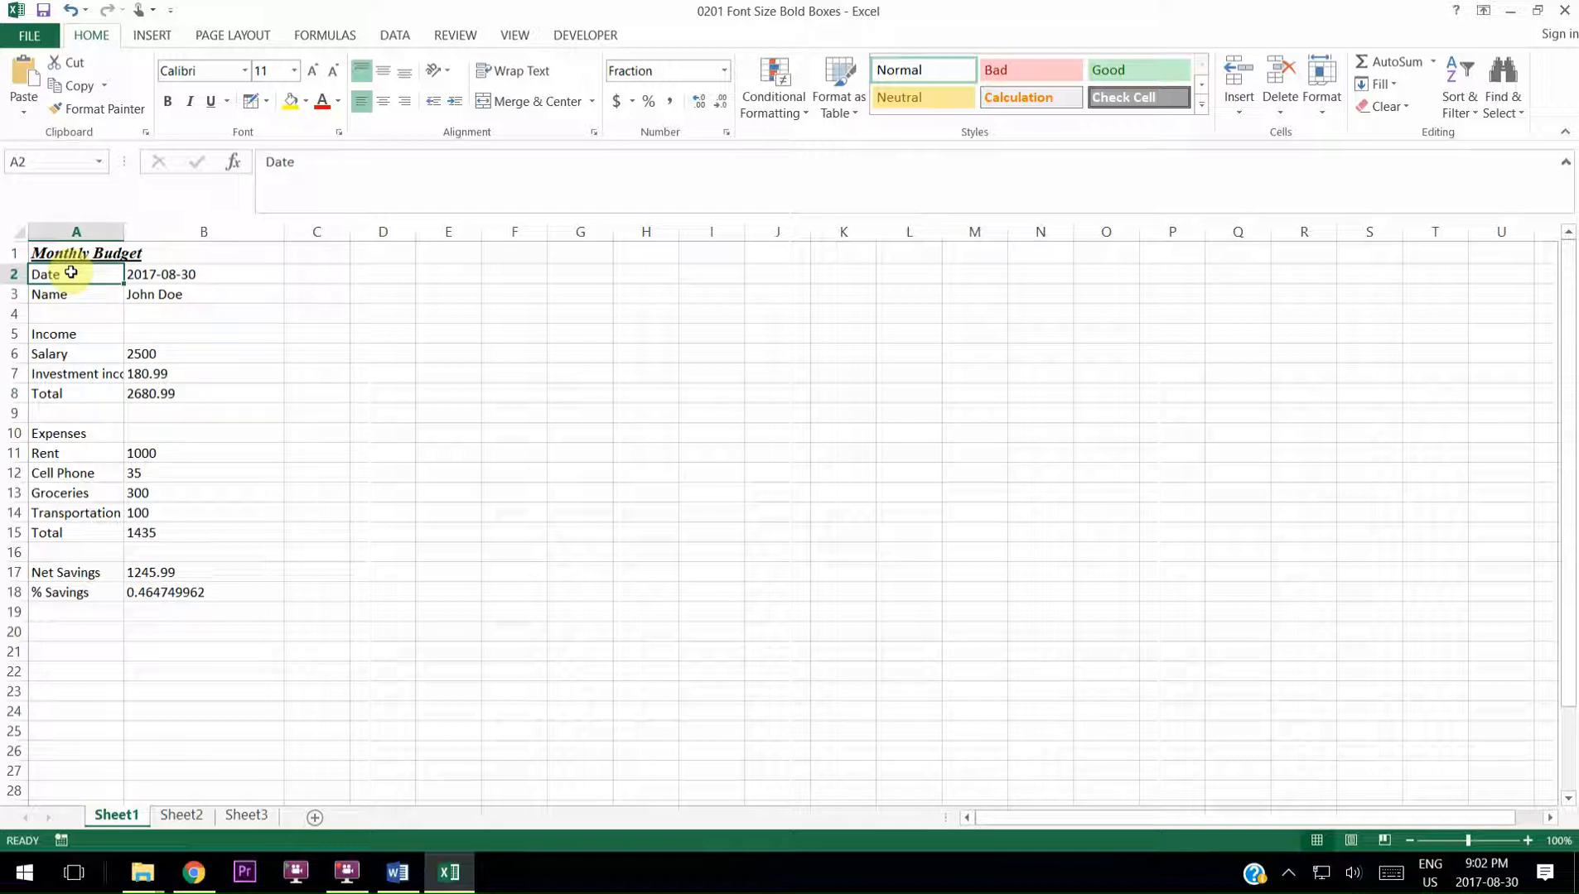
drag(72, 273, 219, 584)
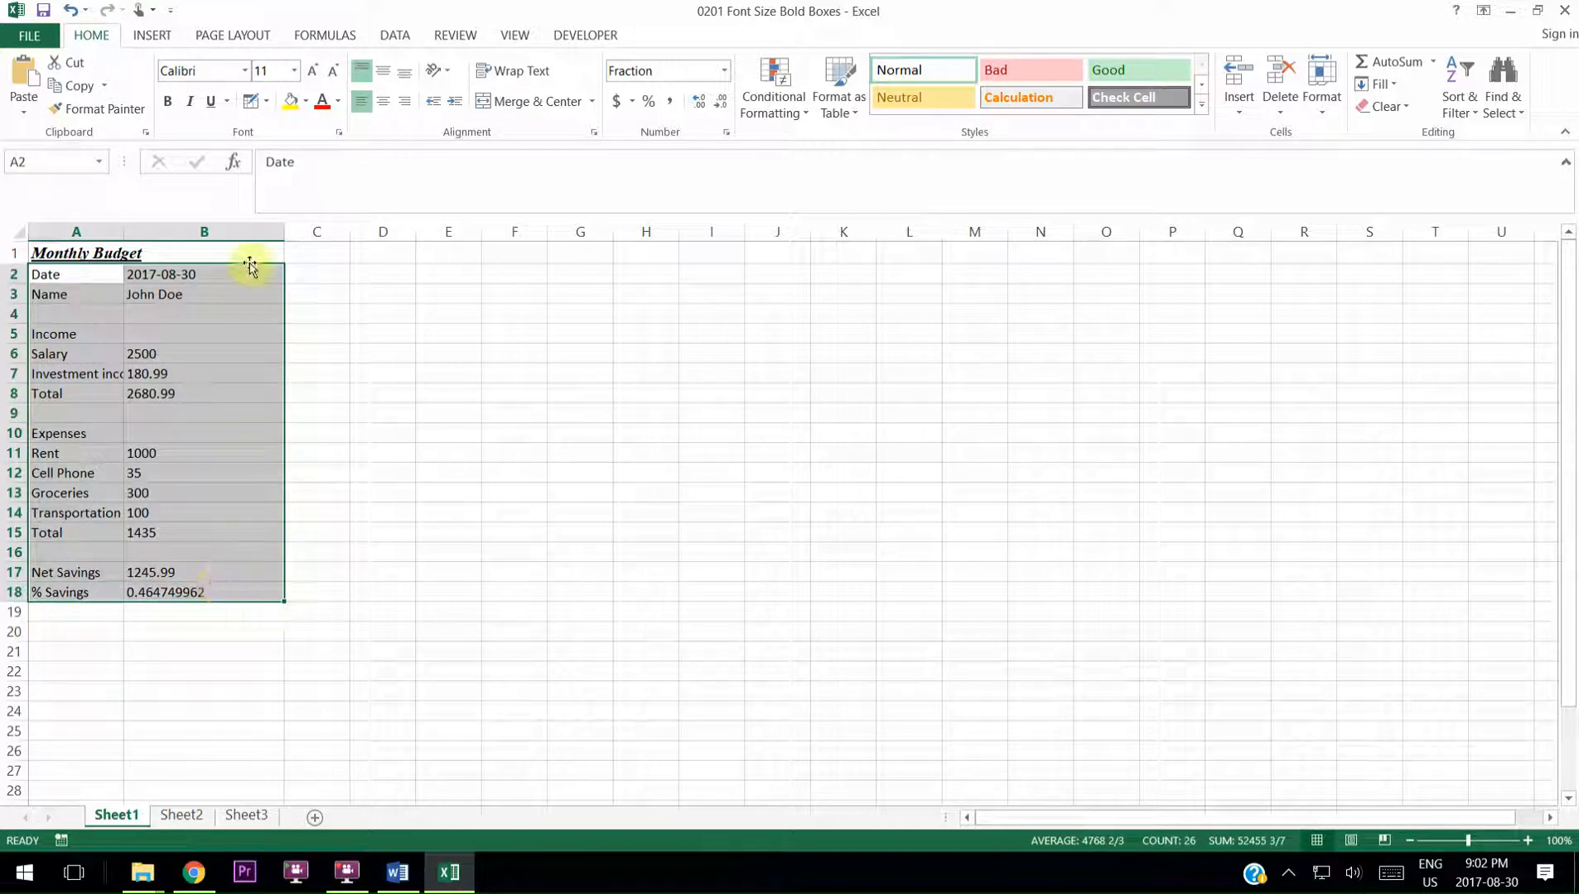
click(267, 103)
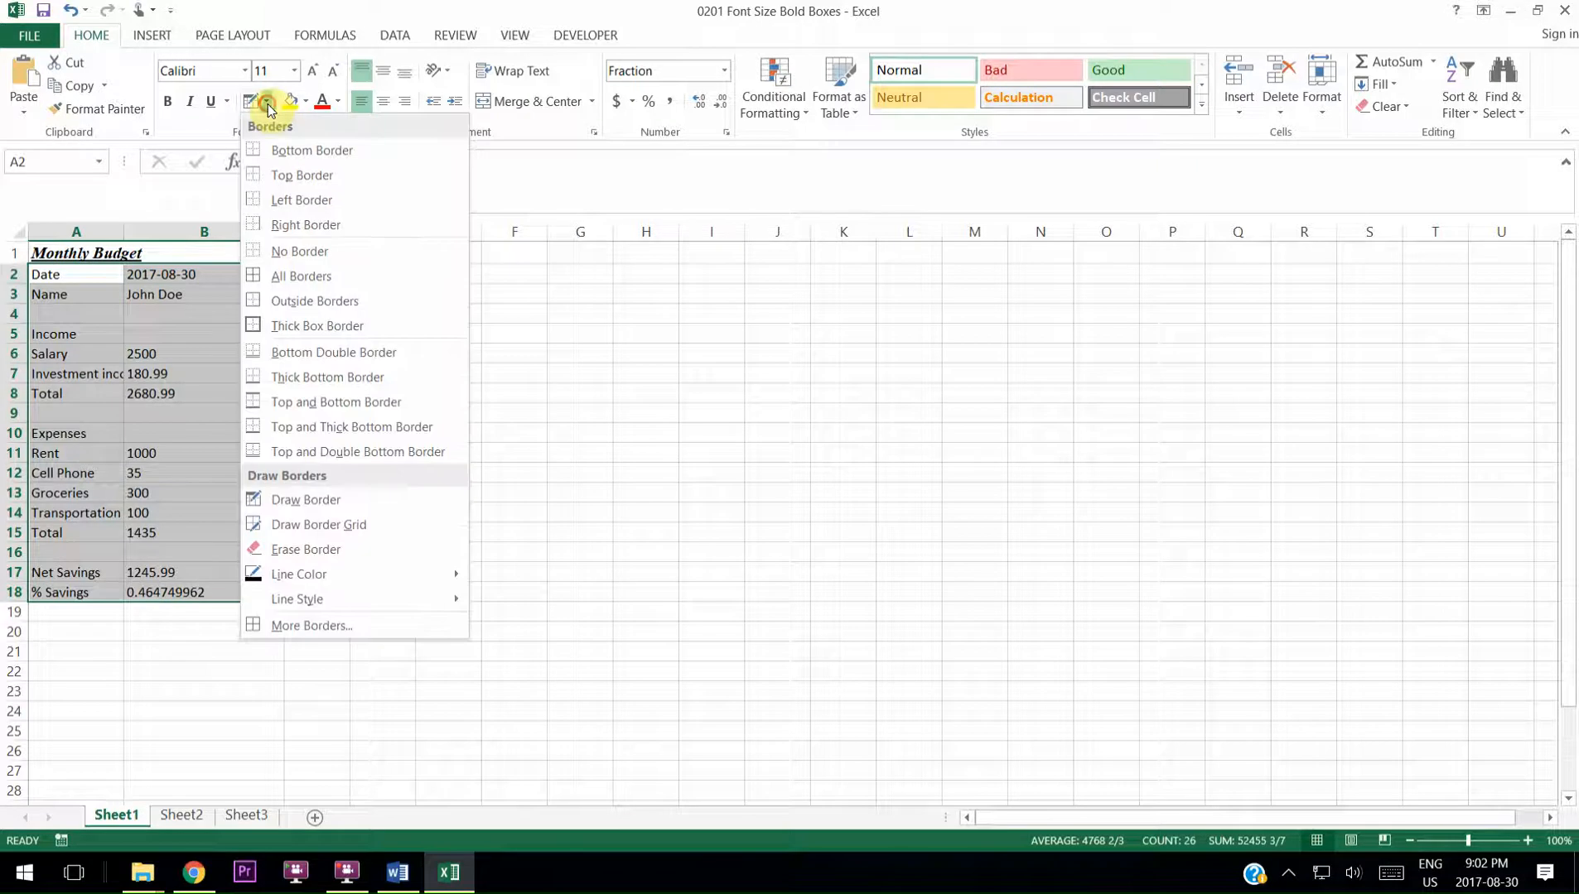
click(319, 308)
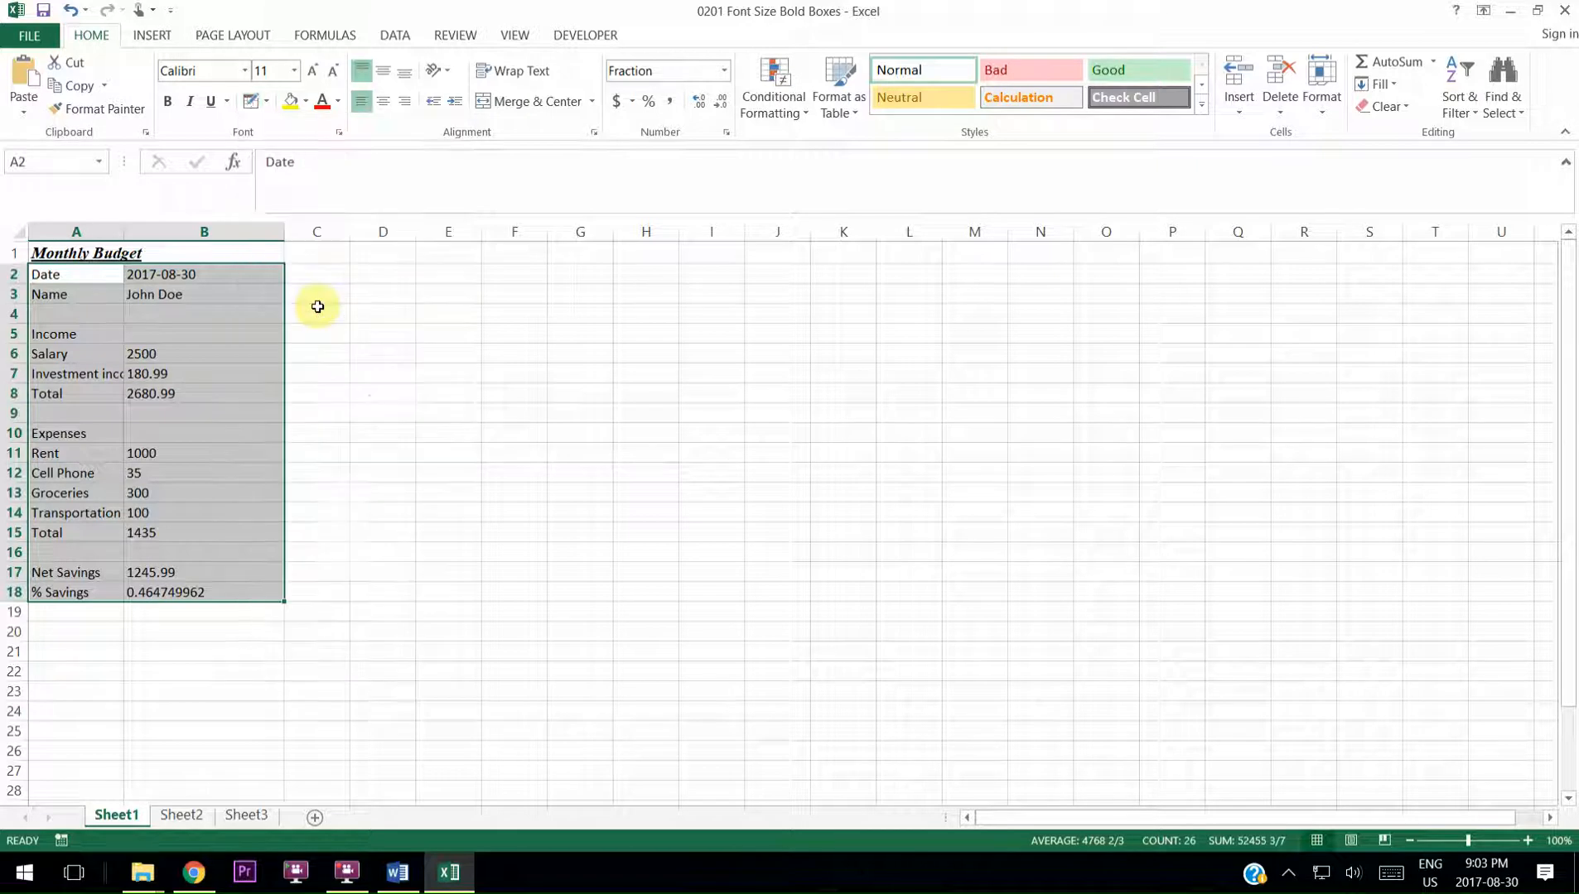
click(327, 274)
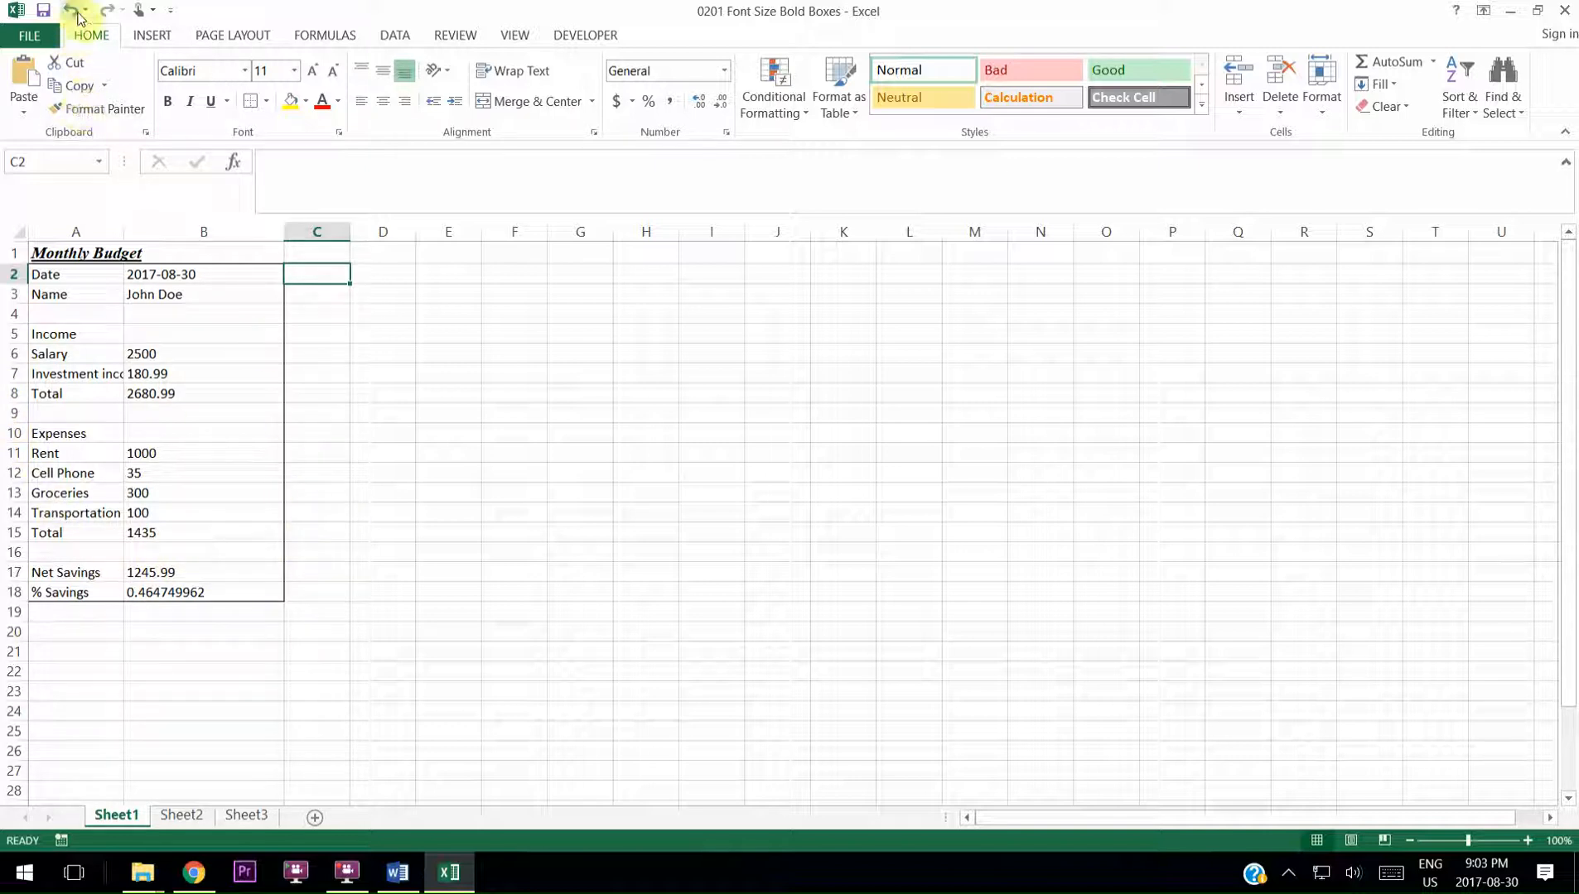
click(72, 10)
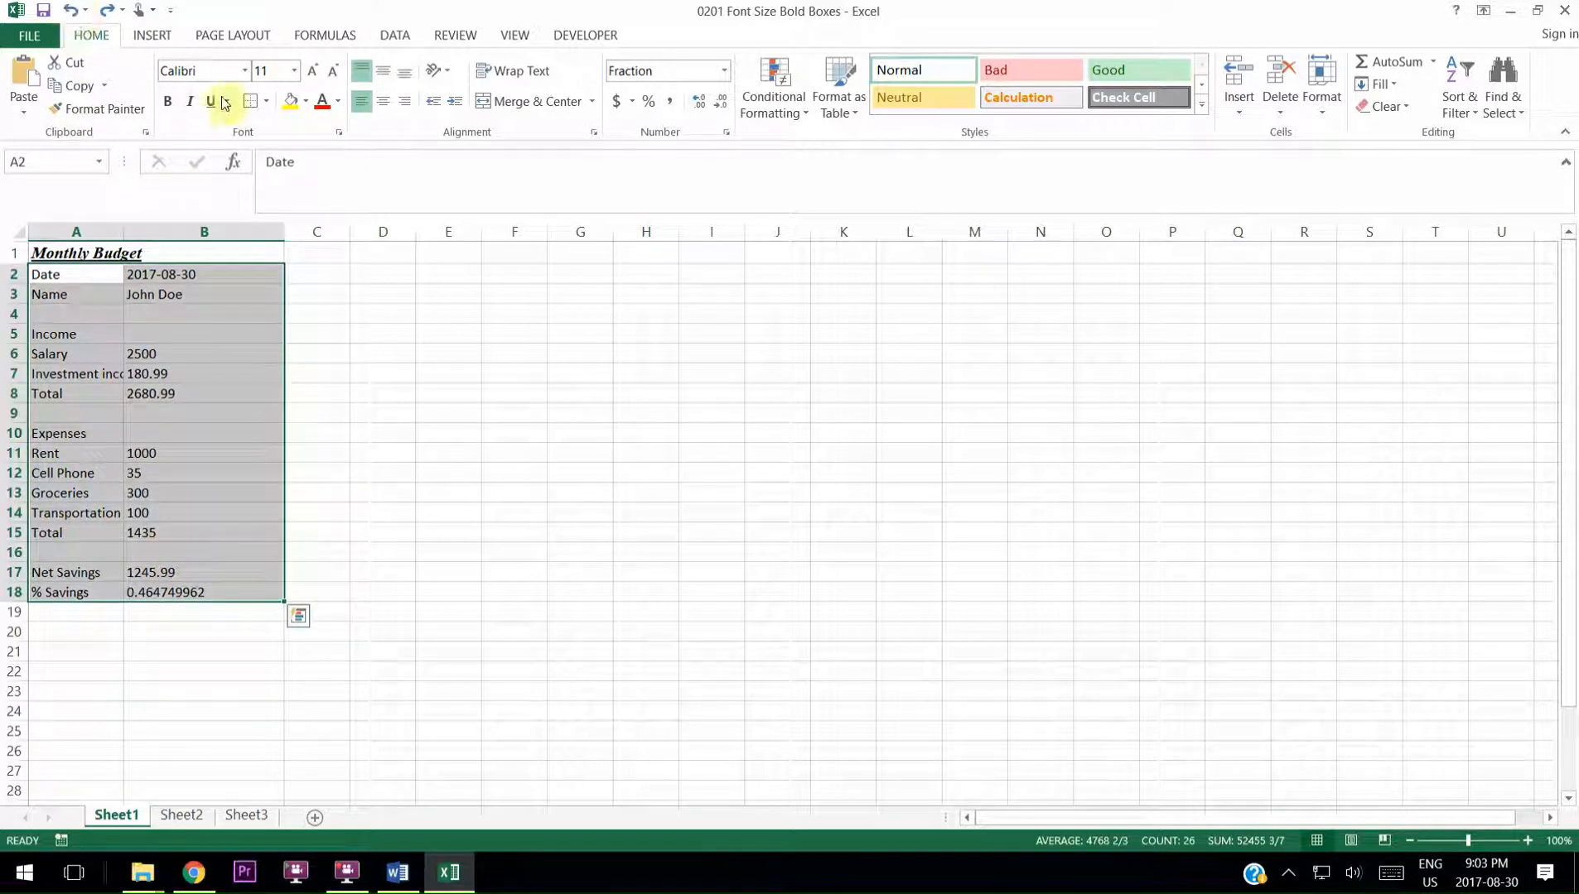
Draw a border around the budget range A2:B18 with Draw Border, and leave border drawing mode.
click(267, 103)
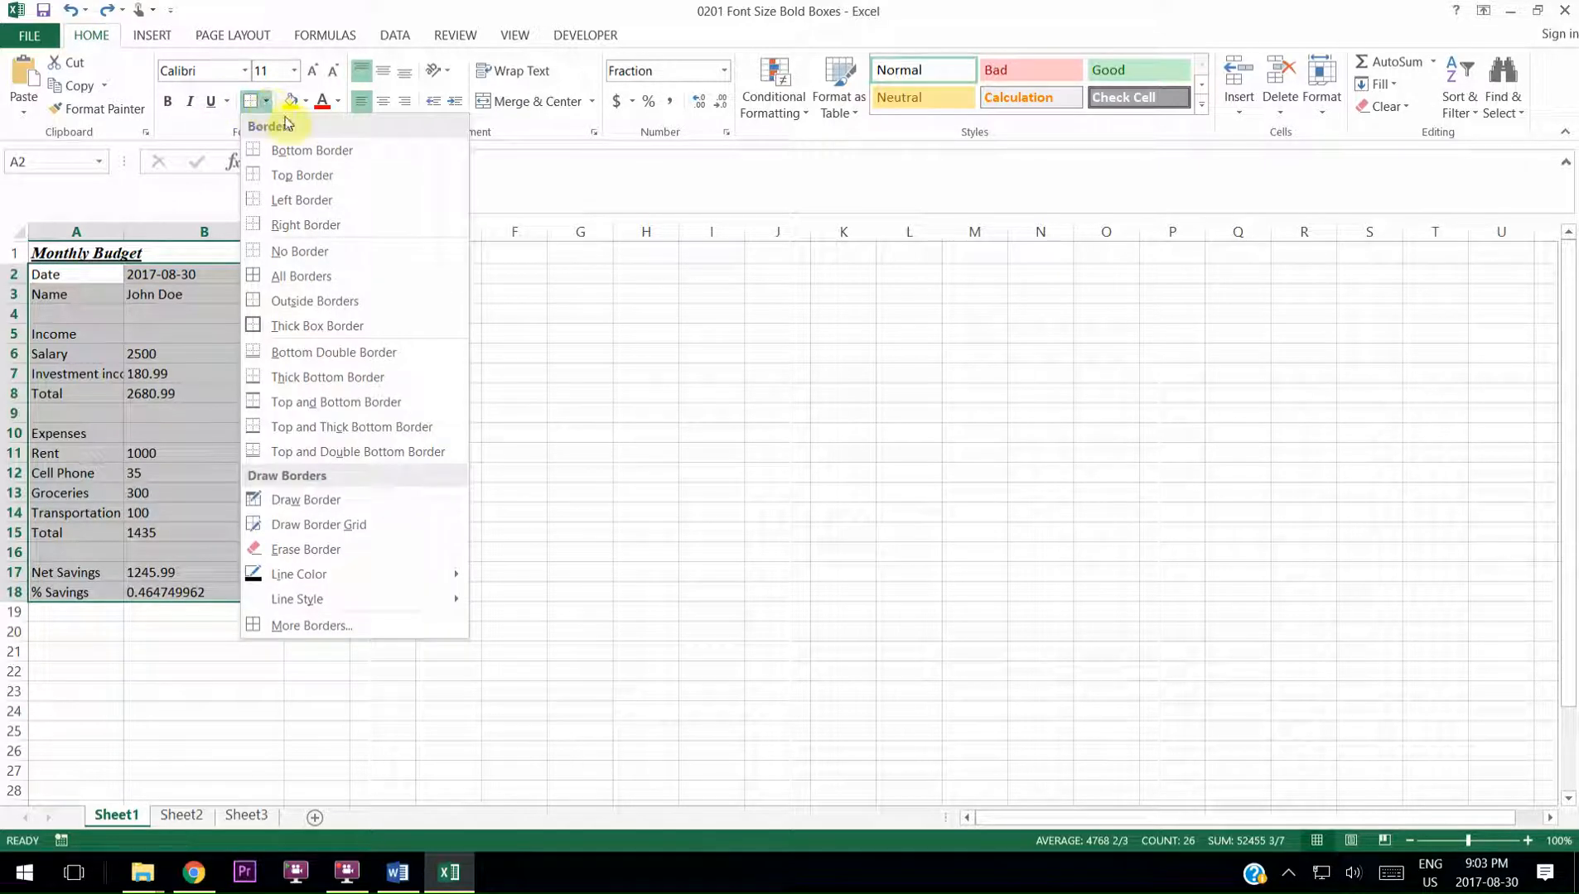
click(305, 502)
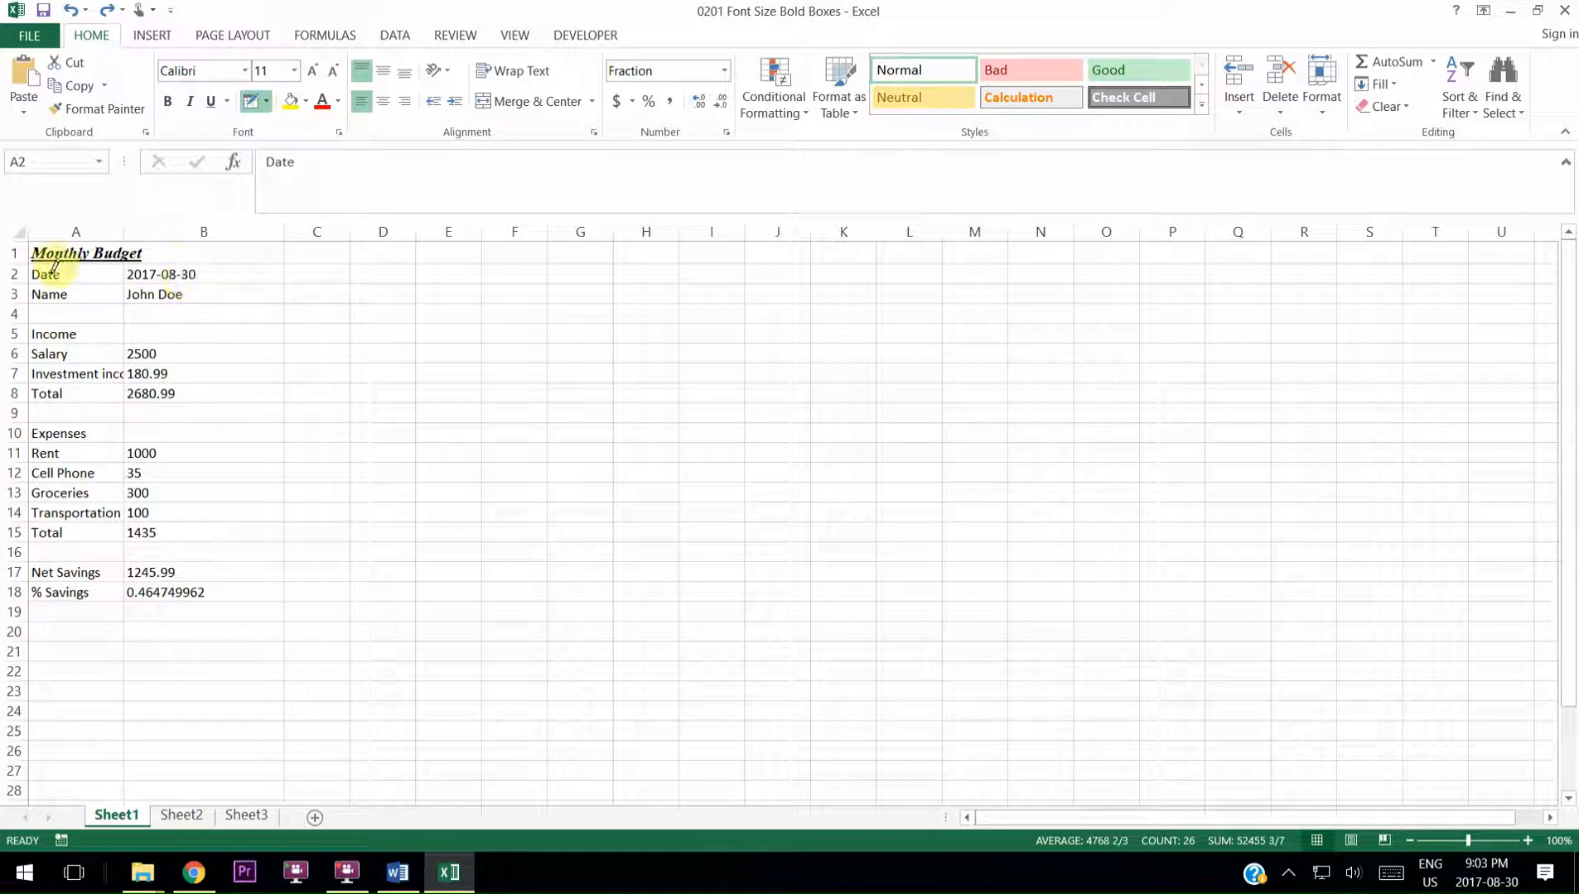
mouse_move(46, 264)
mouse_down()
mouse_move(222, 327)
mouse_move(268, 583)
mouse_up()
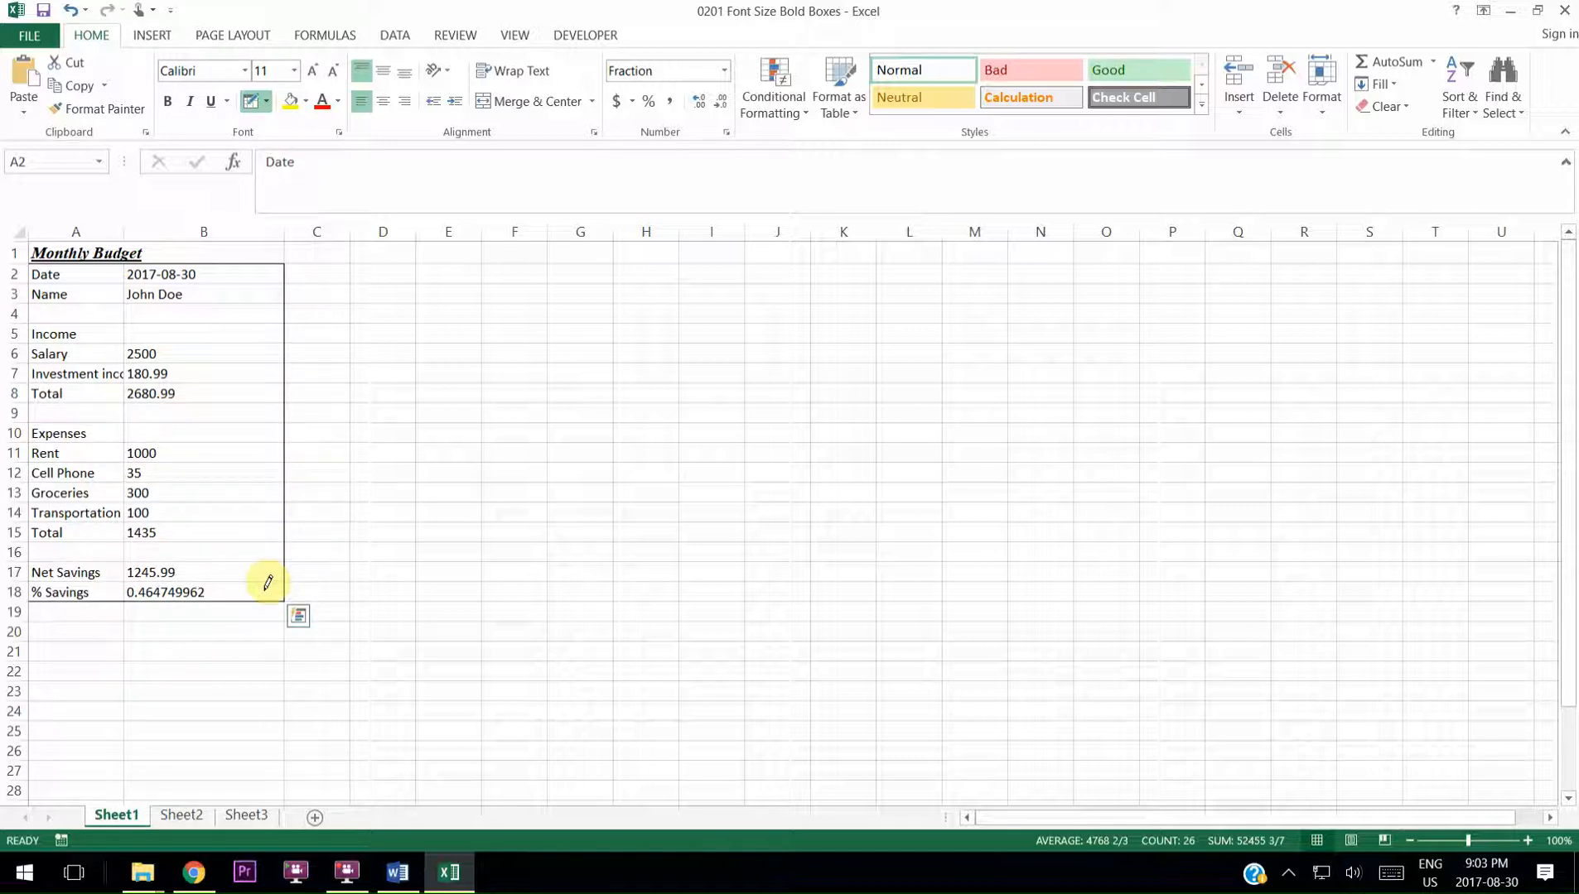
key(Escape)
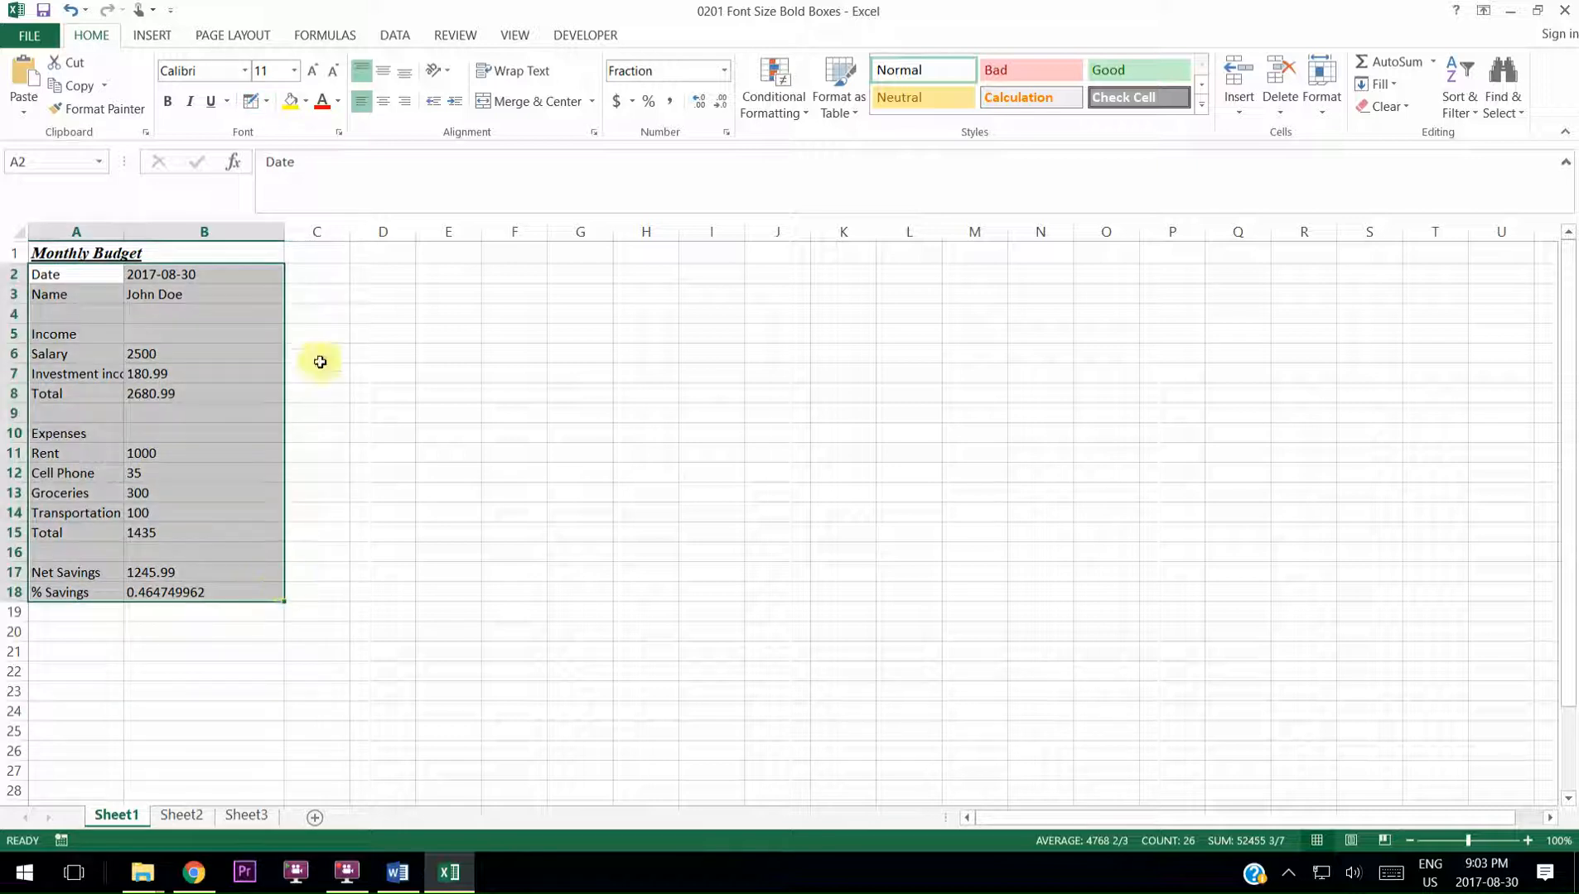
click(313, 276)
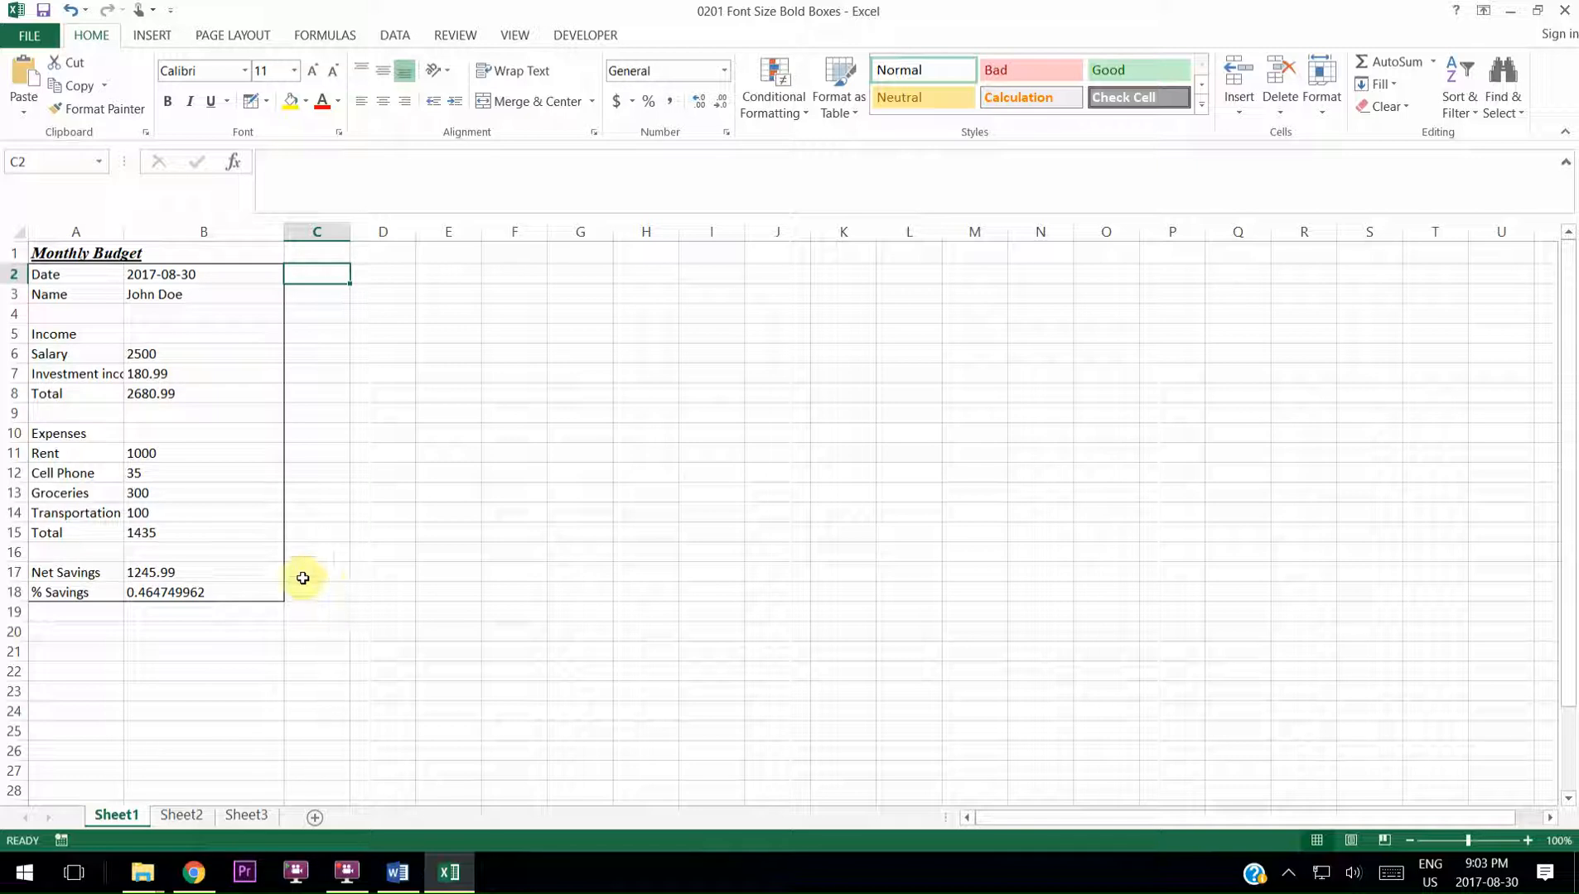
click(269, 101)
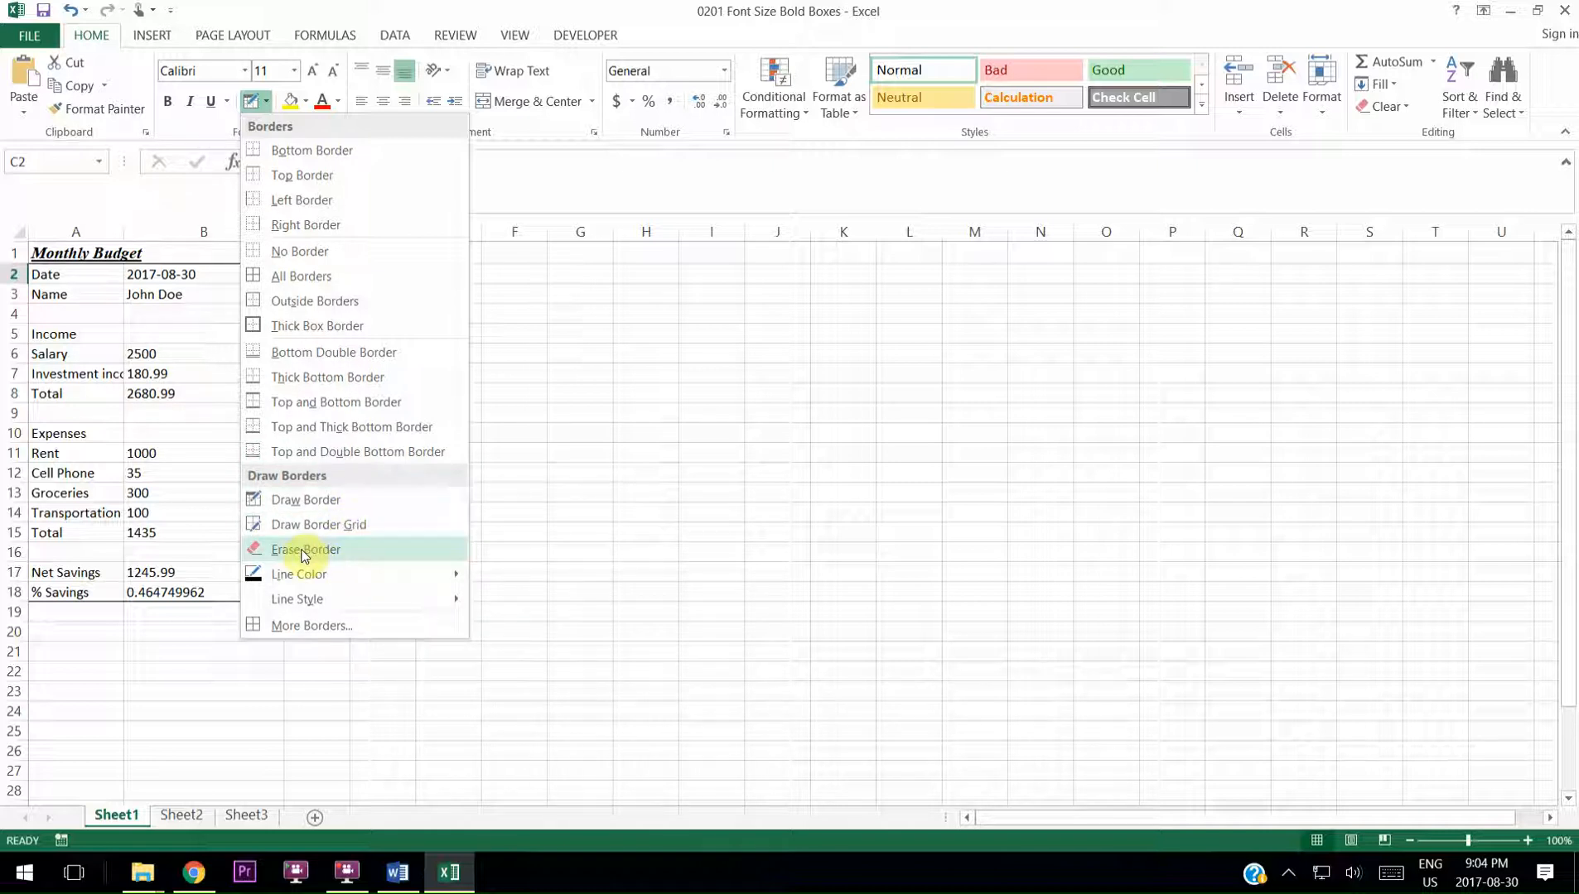
mouse_move(300, 606)
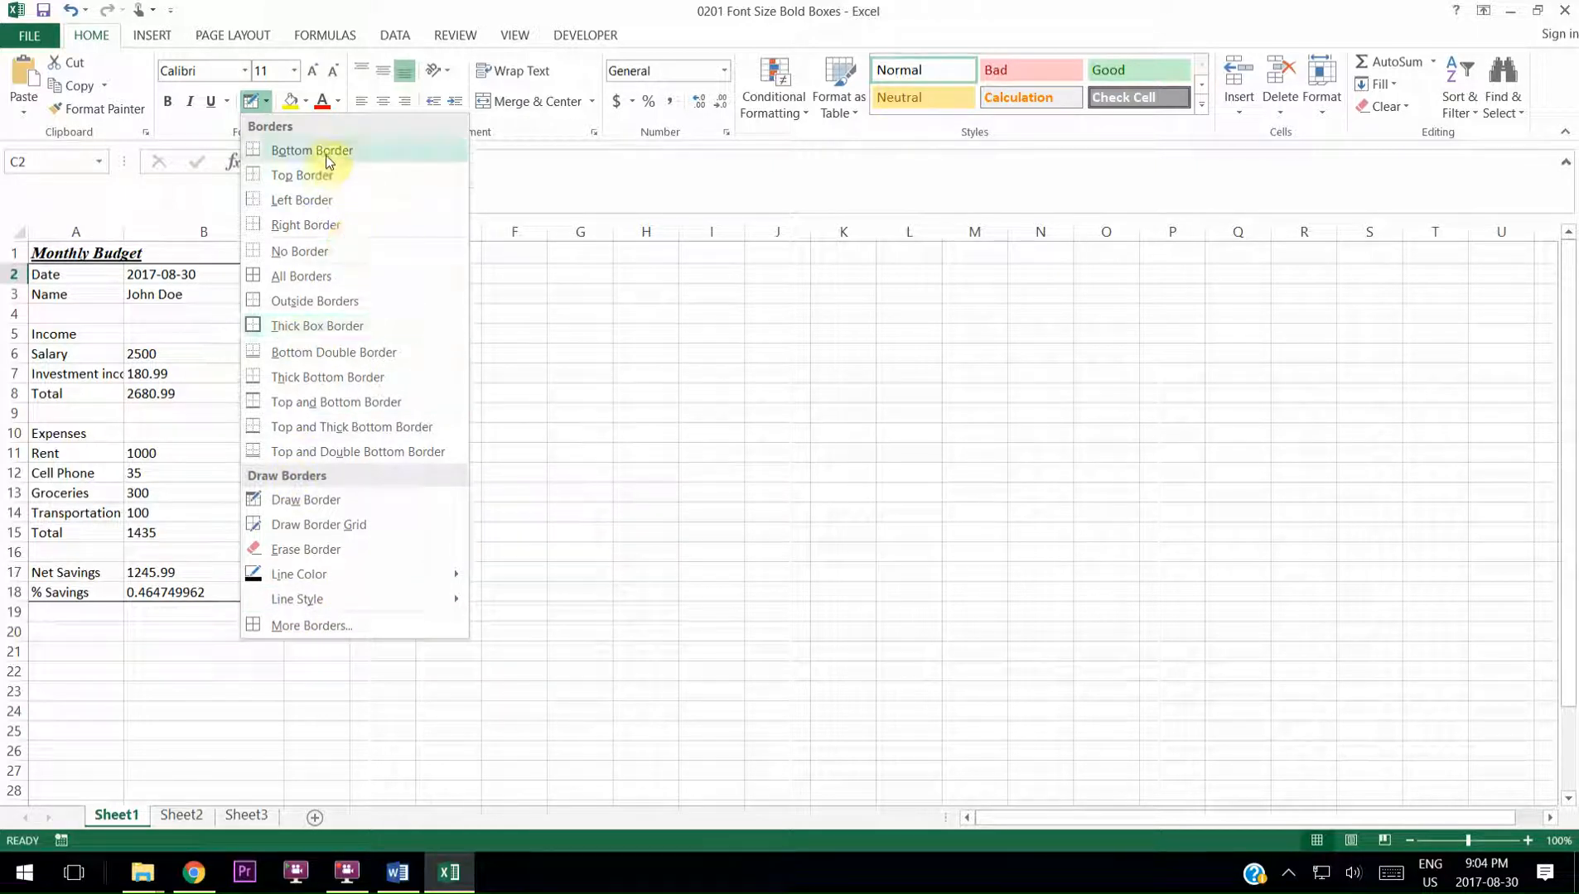
click(192, 340)
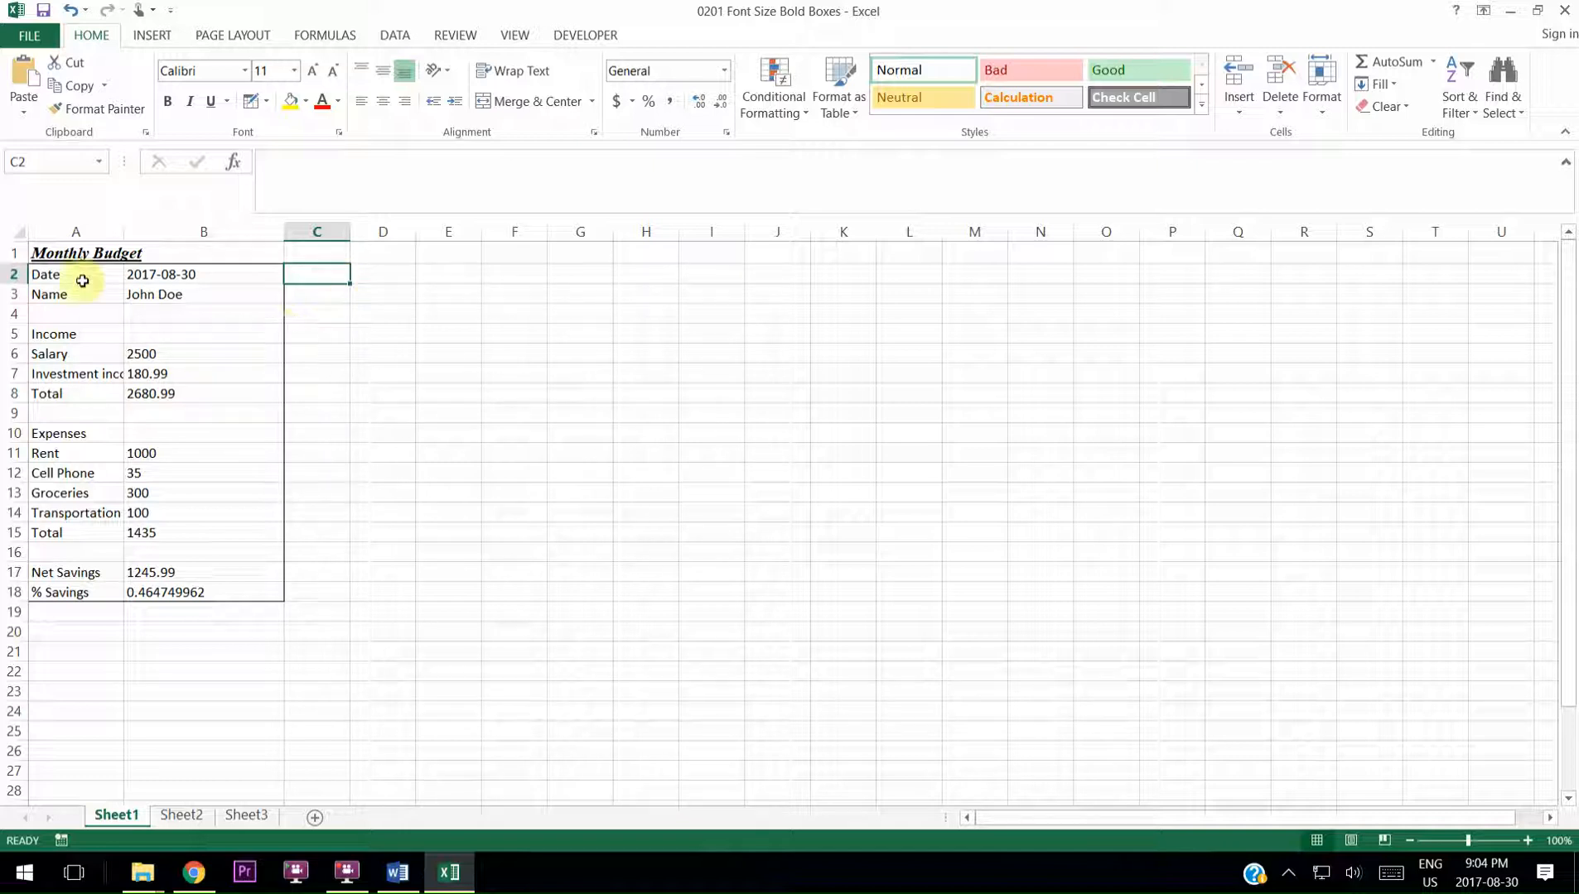
Set the font color of the Monthly Budget title in A1 to the standard light blue.
click(76, 254)
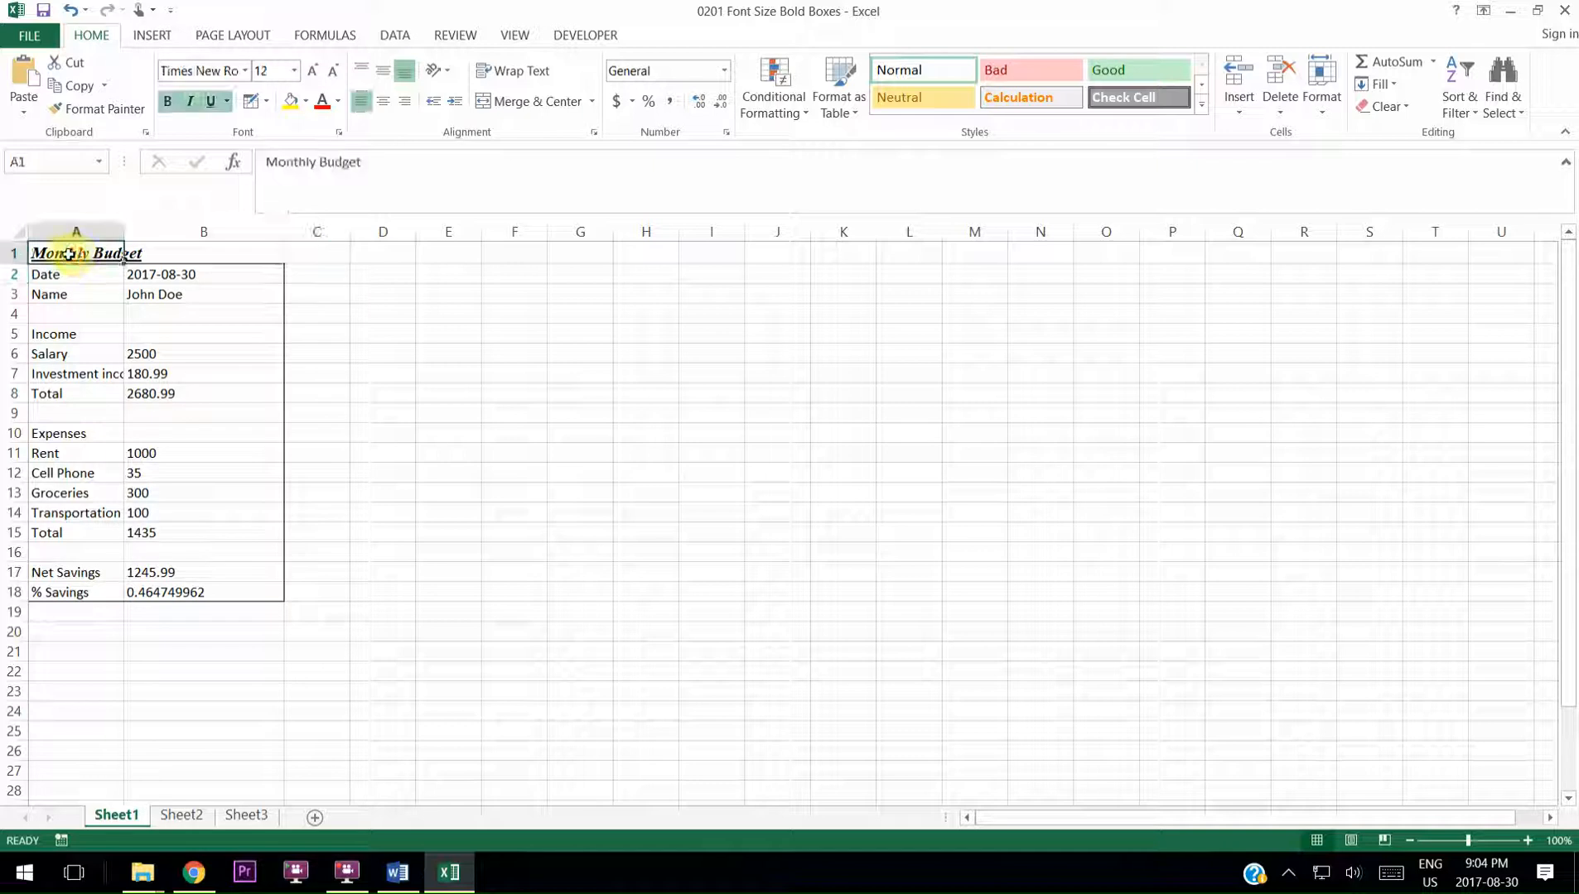
click(338, 102)
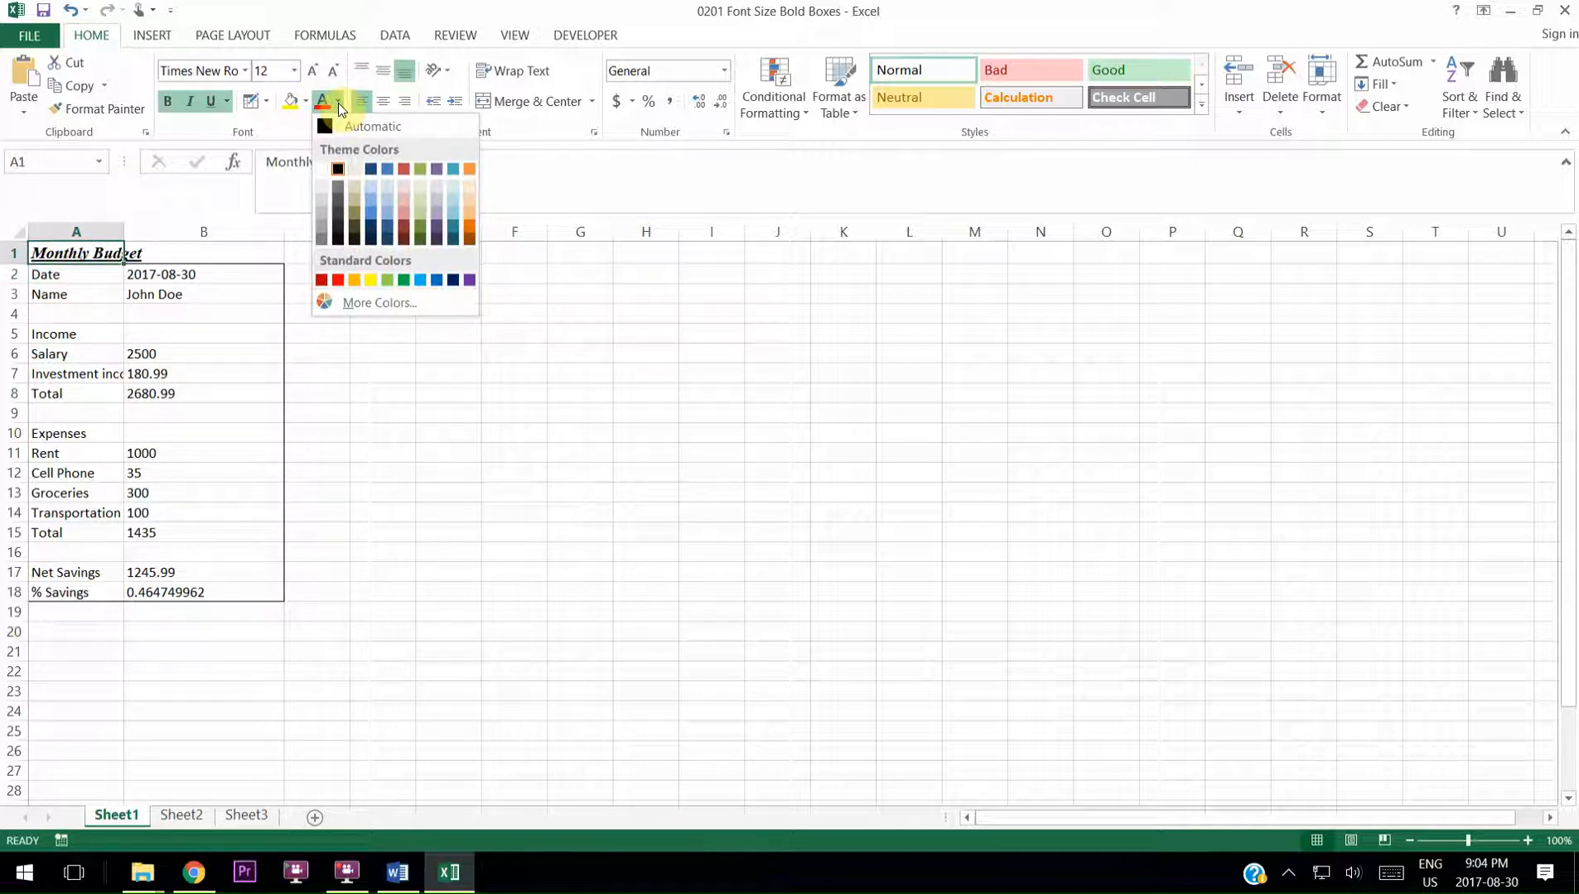
click(421, 280)
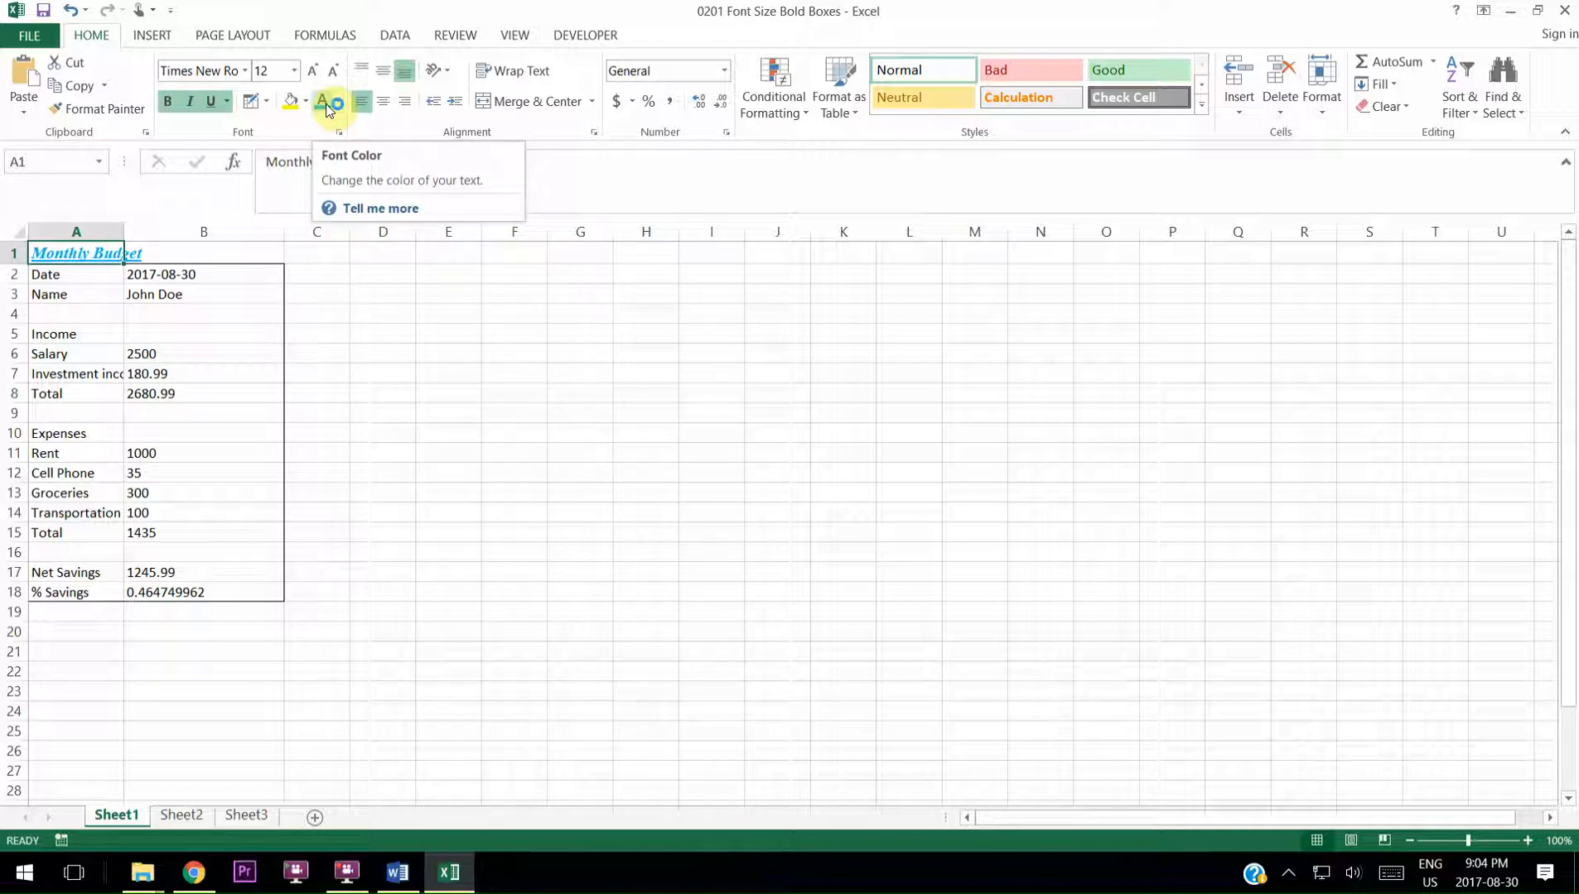
click(338, 103)
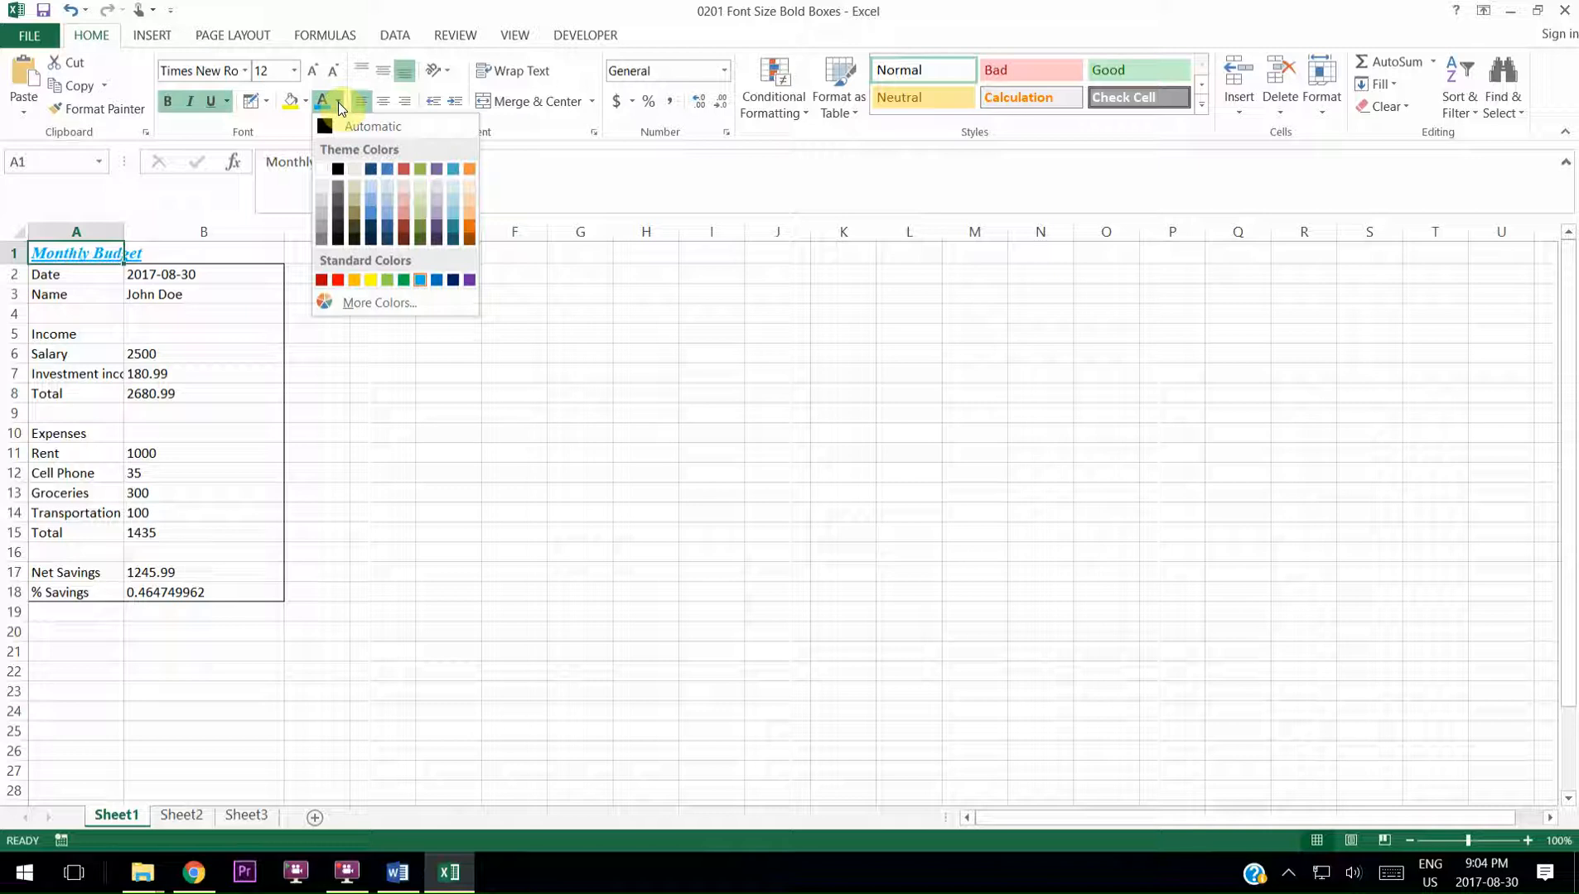
click(363, 303)
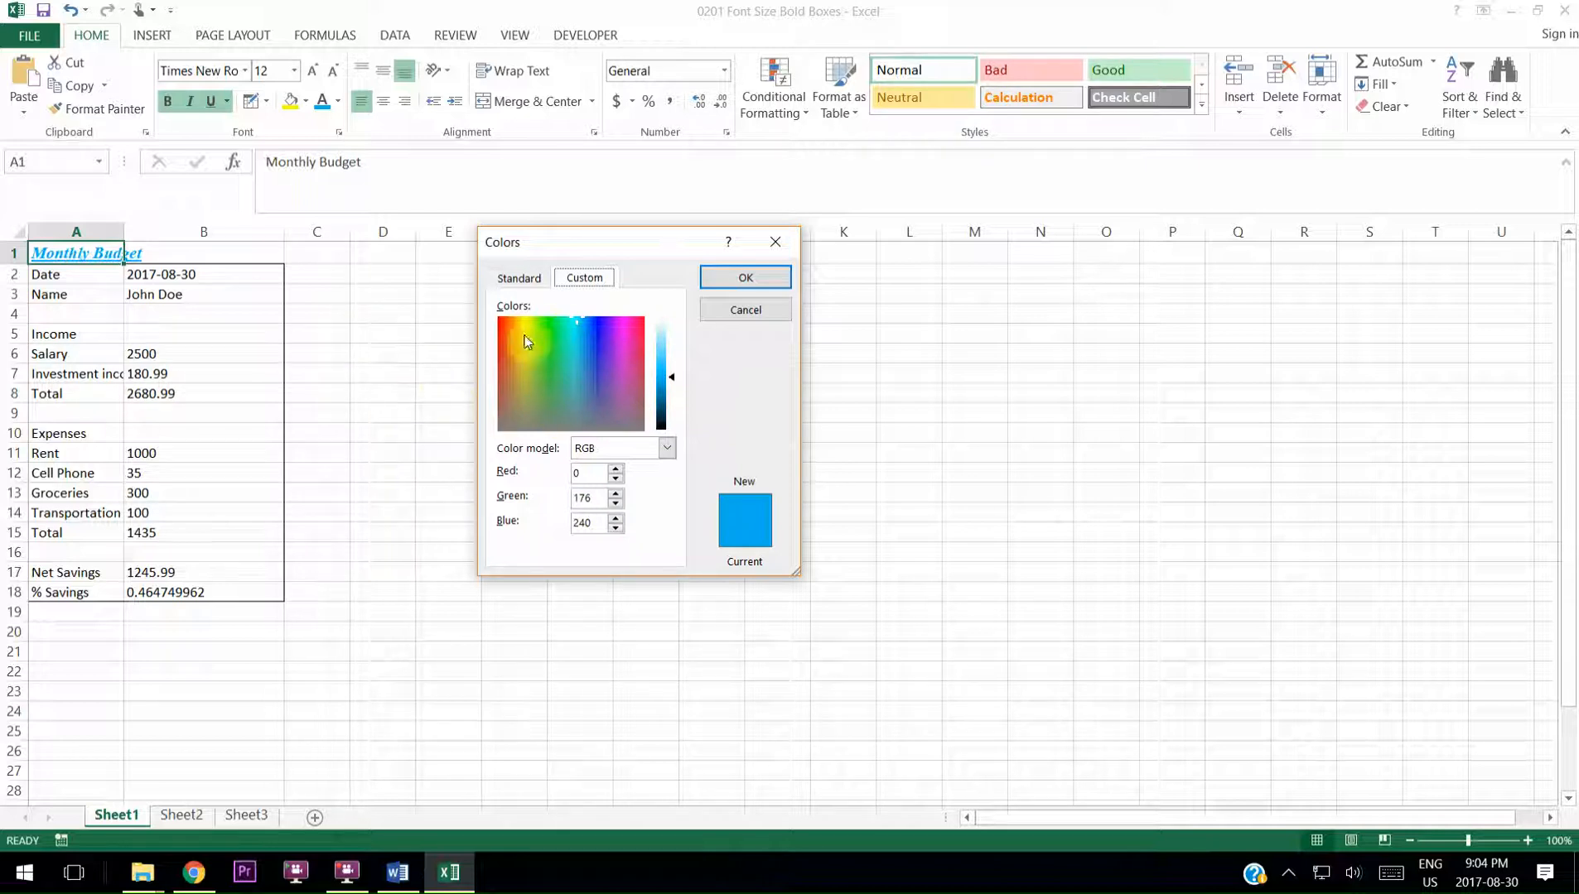
click(730, 312)
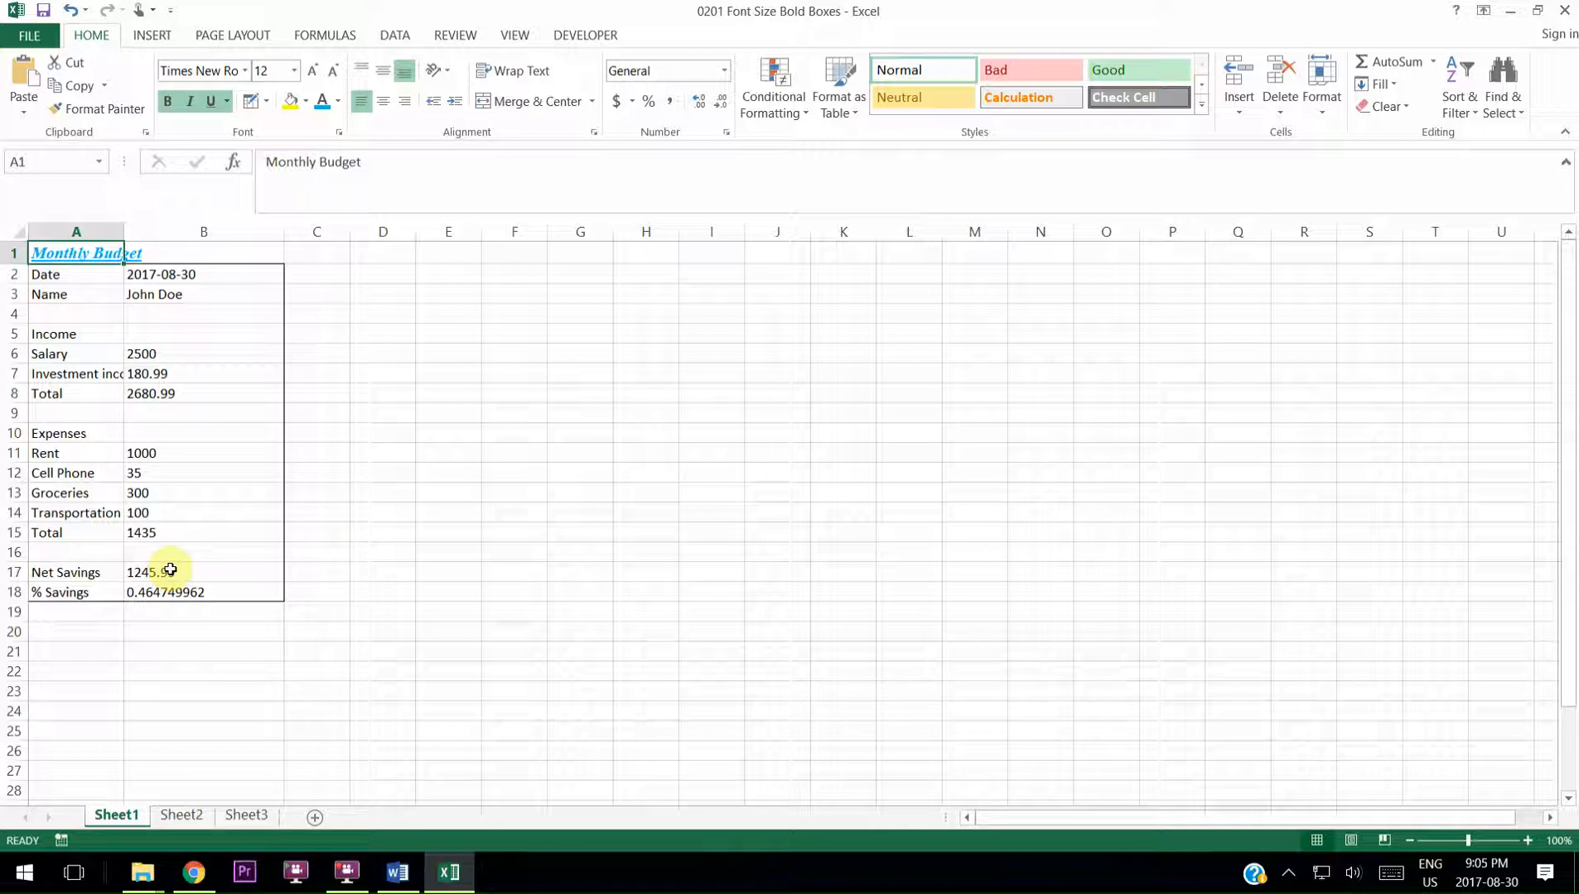
Fill the Net Savings row, A17:B17, with the base olive green theme color.
drag(97, 571, 170, 571)
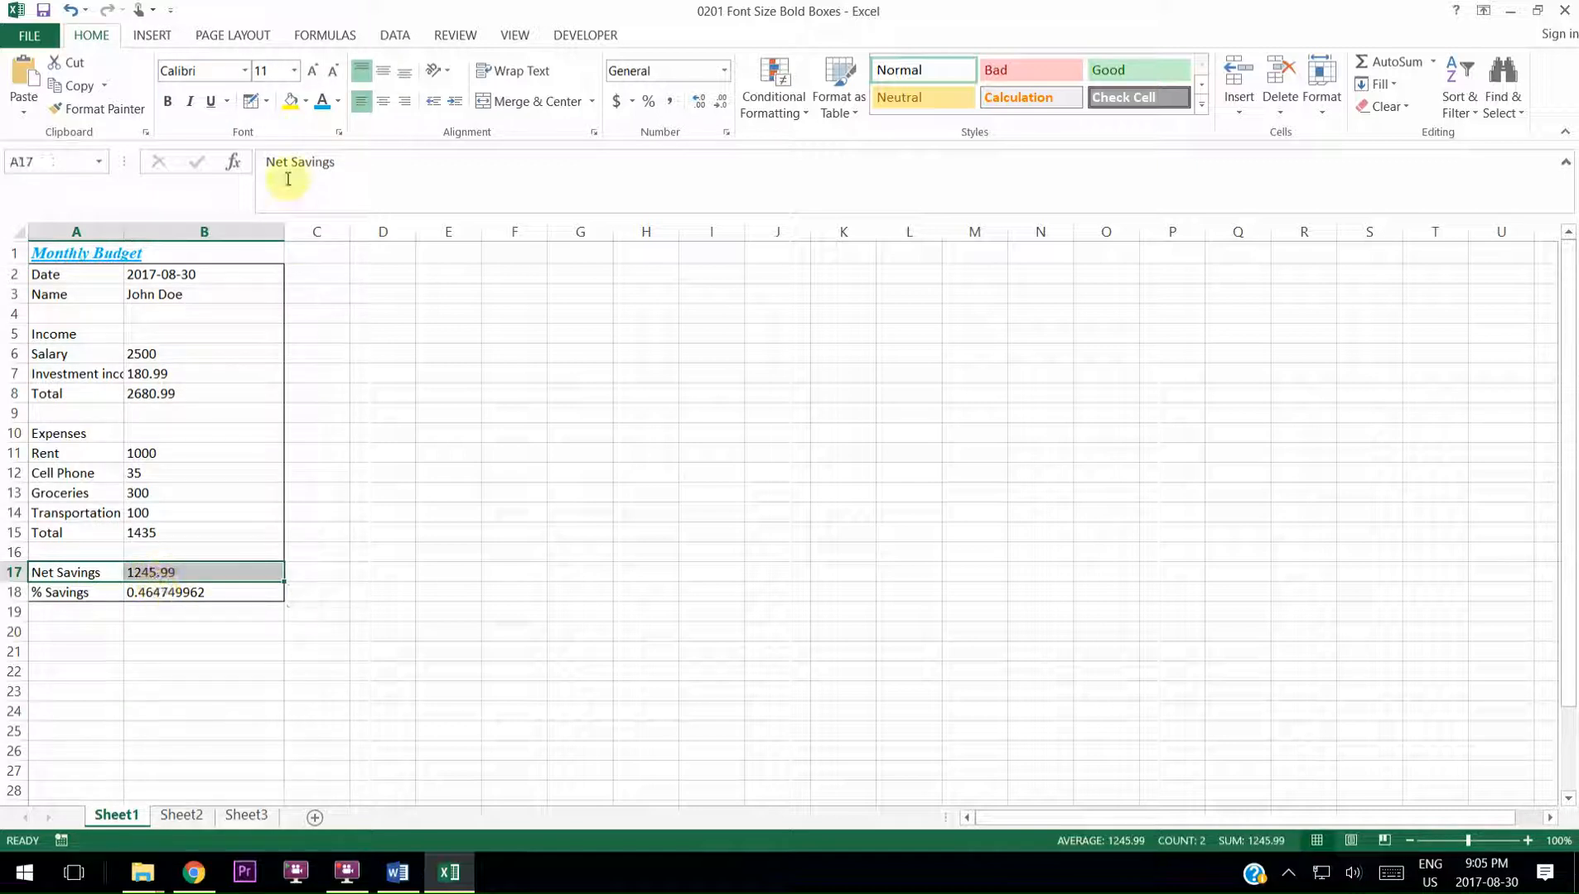
click(307, 102)
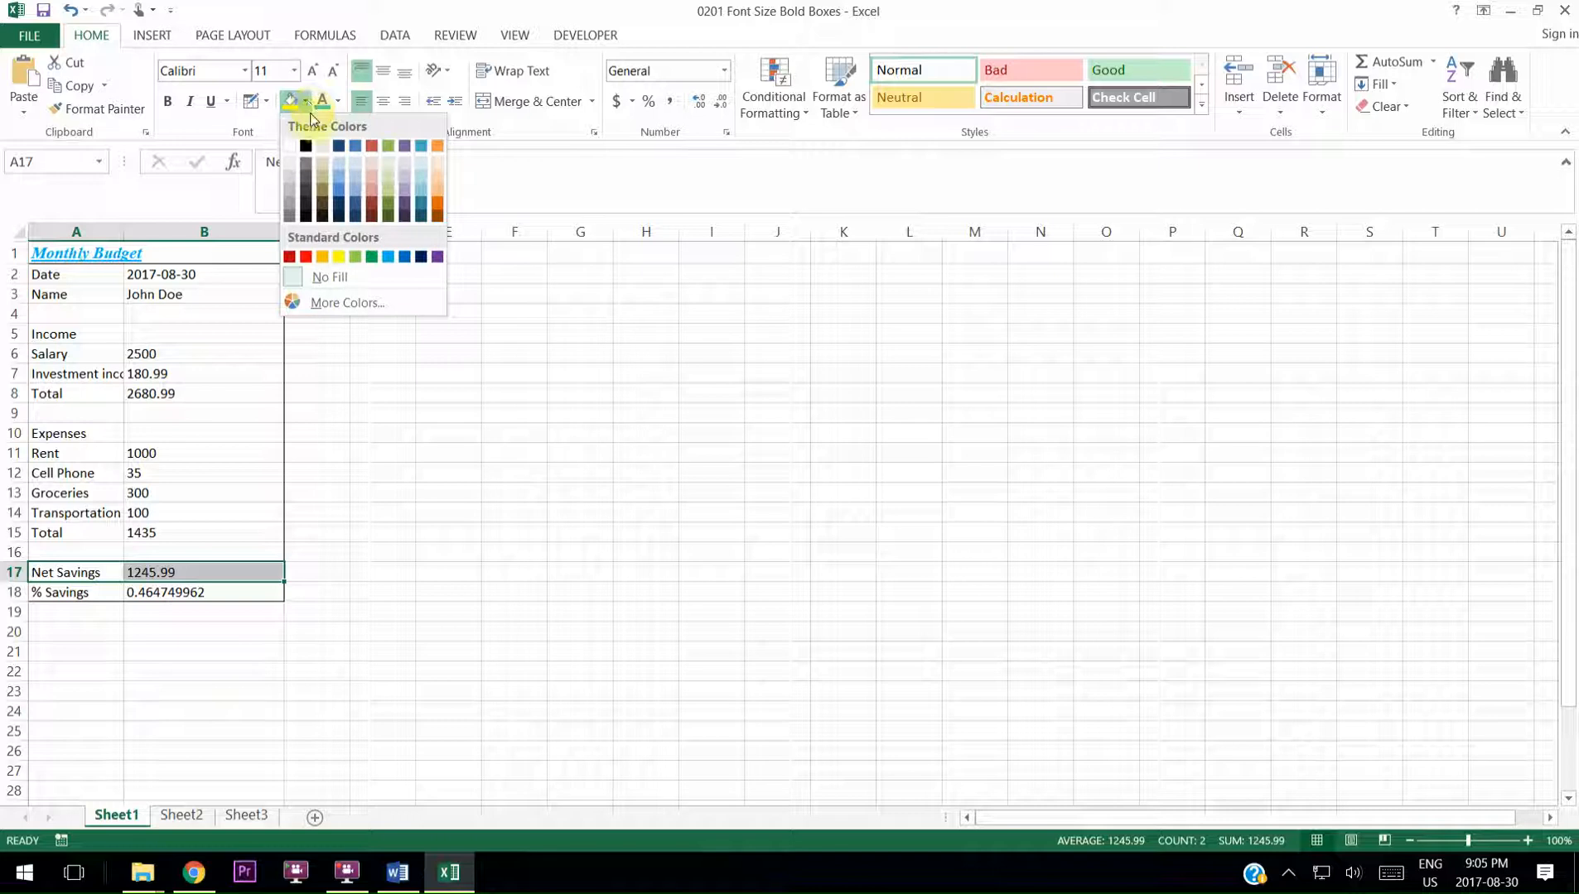
click(388, 149)
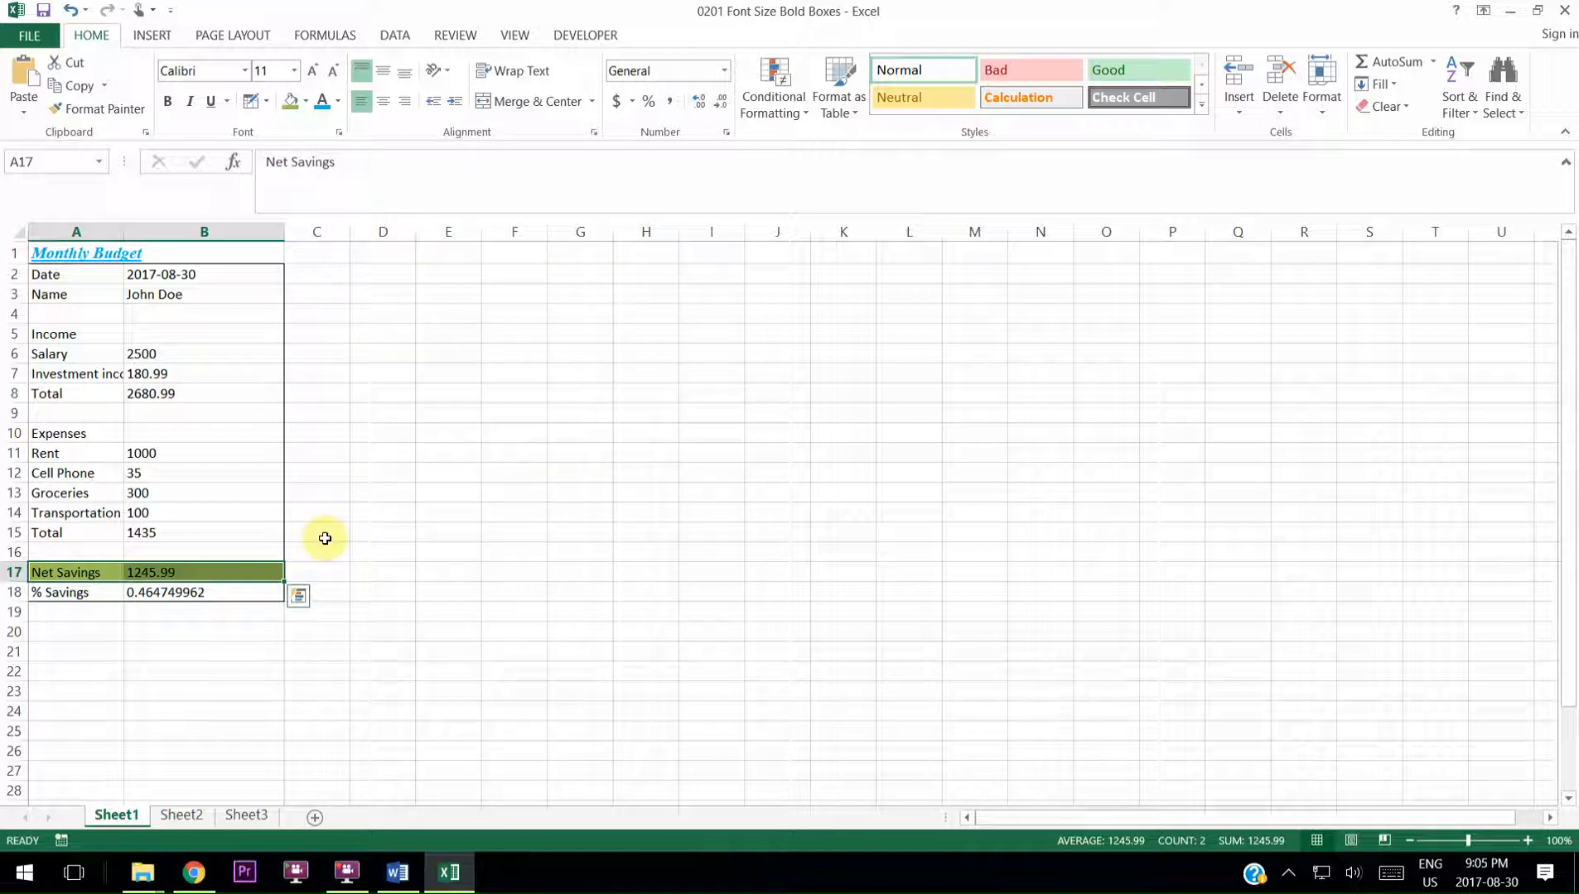
click(328, 571)
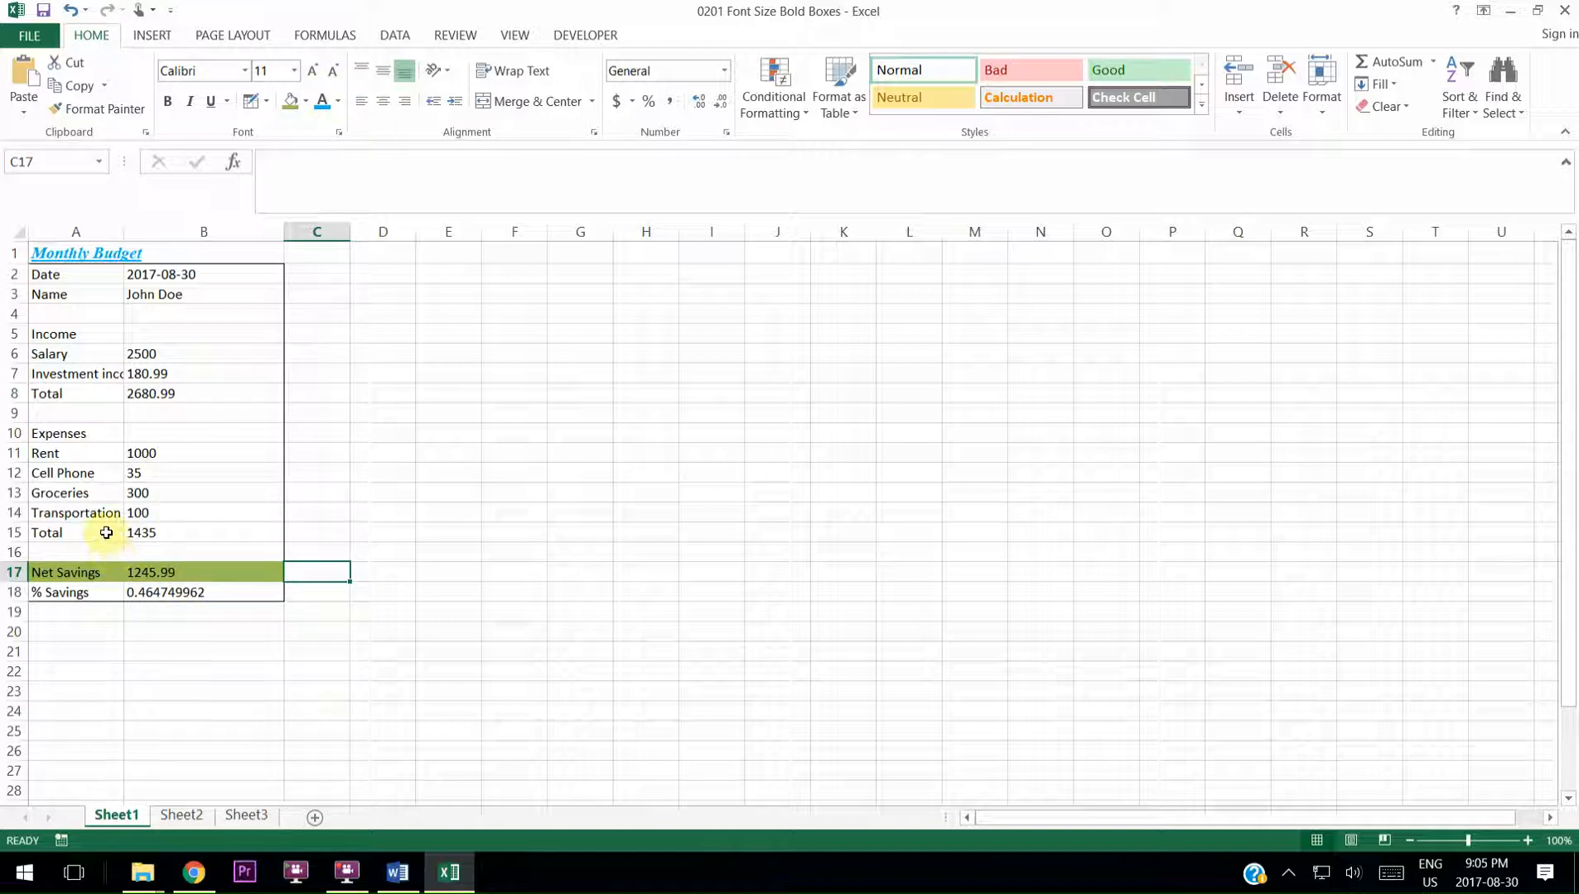
Apply the same olive green fill to the % Savings row, A18:B18.
click(69, 590)
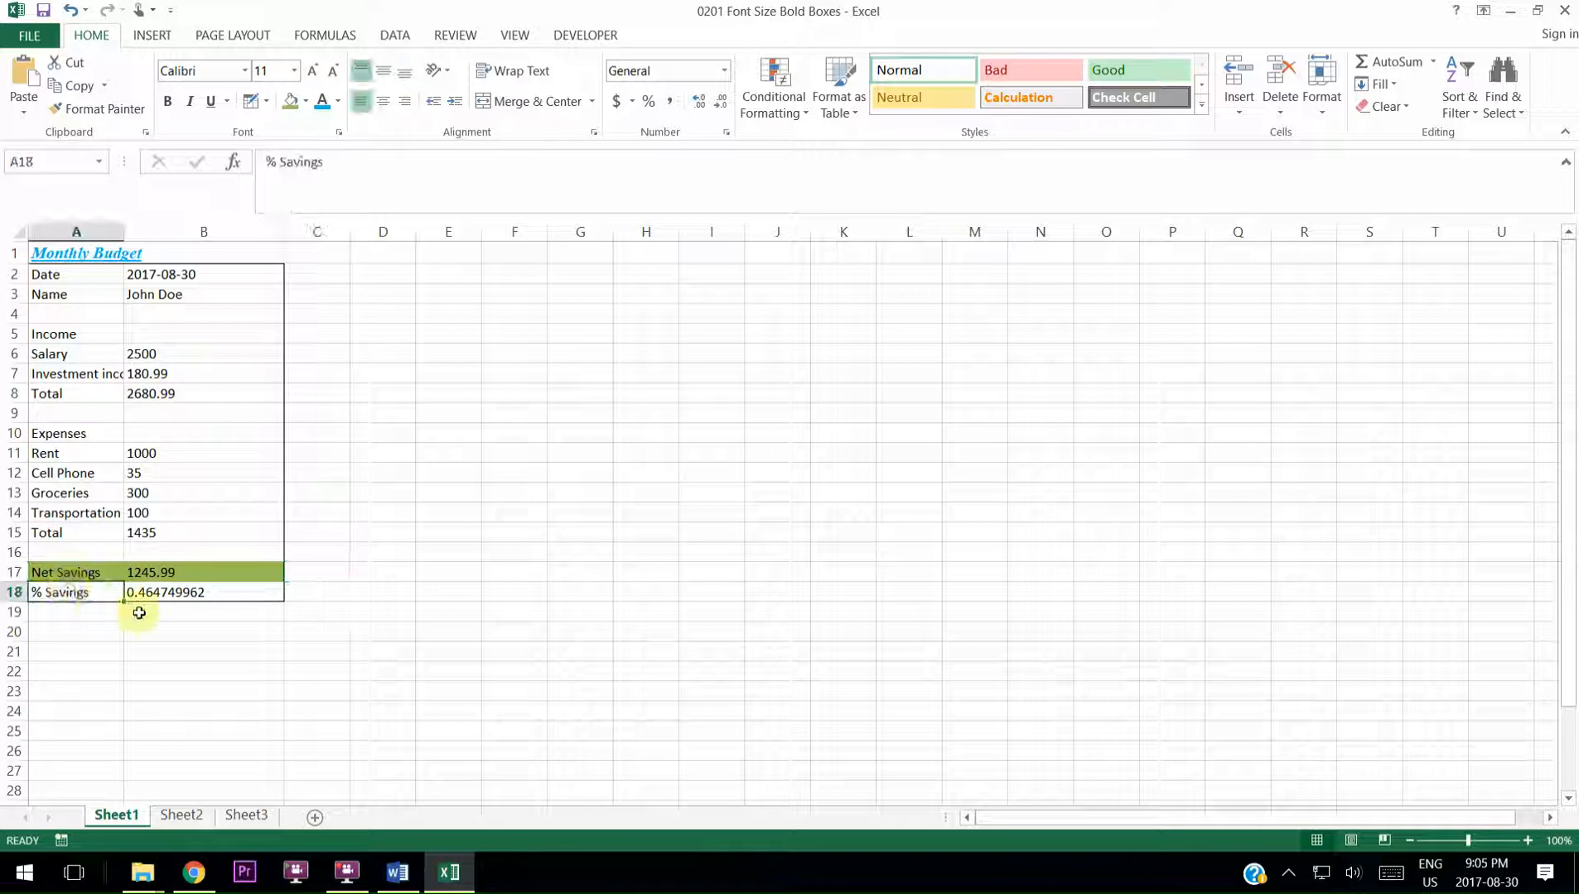
shift+click(222, 593)
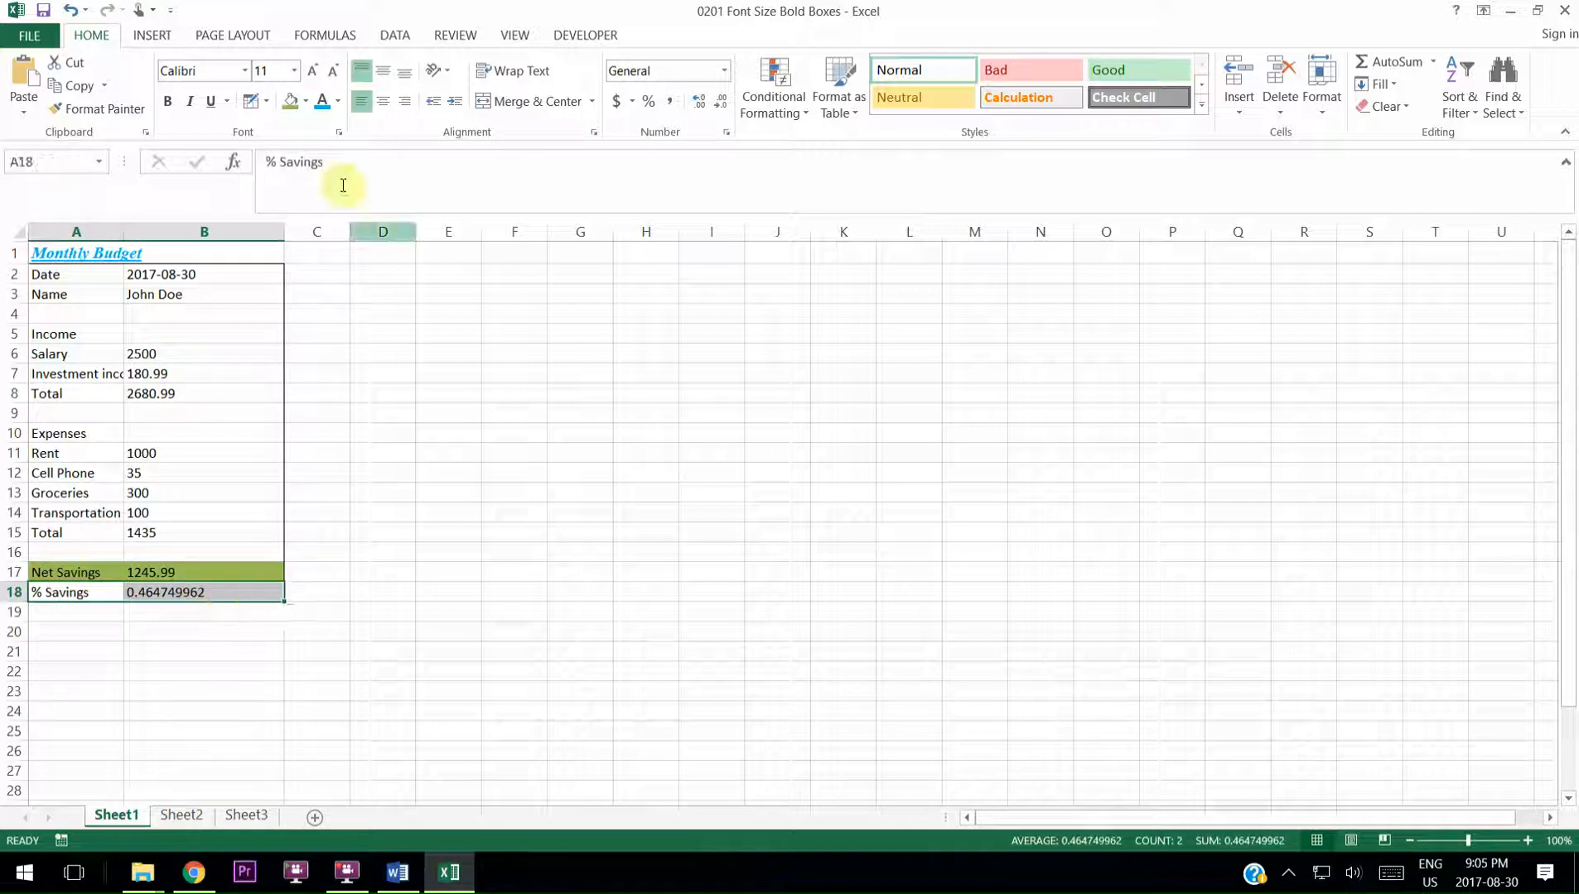
click(292, 103)
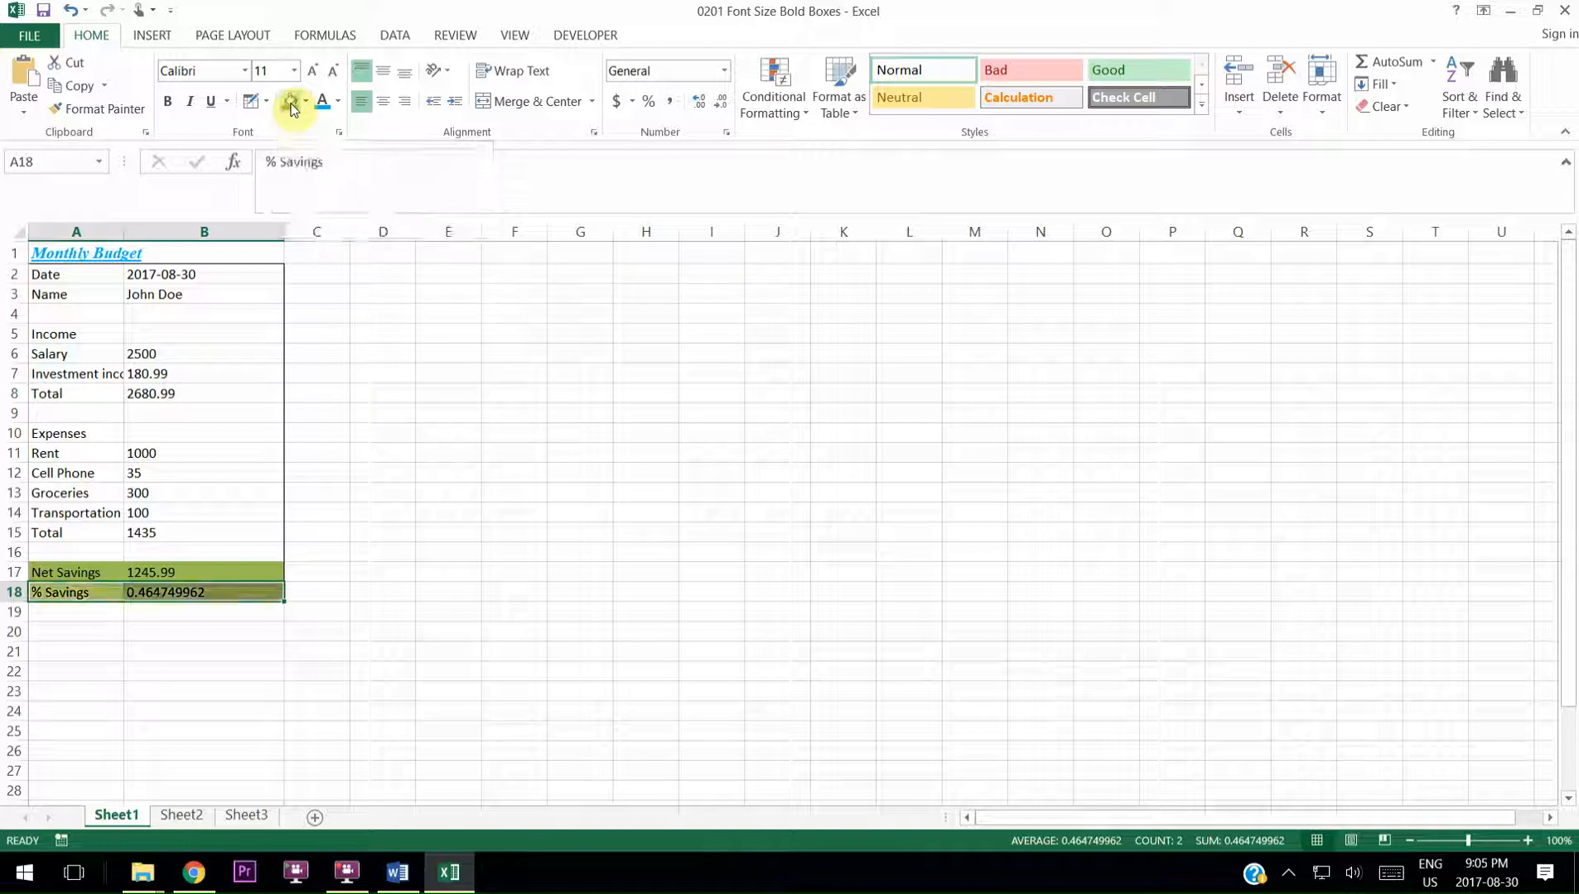
click(176, 593)
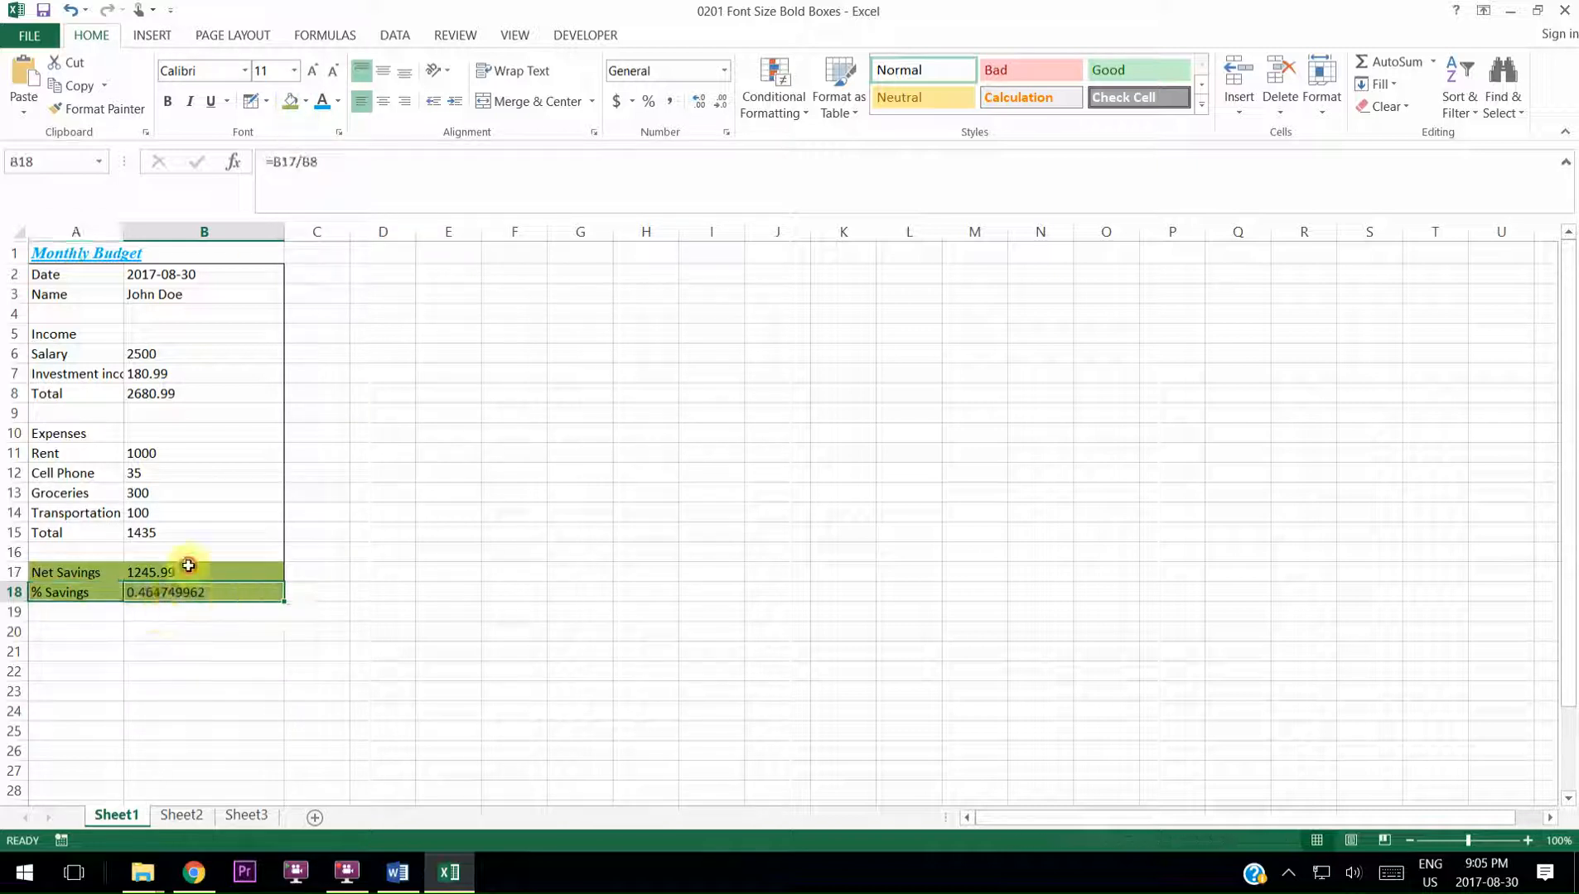
click(165, 571)
click(74, 572)
click(74, 593)
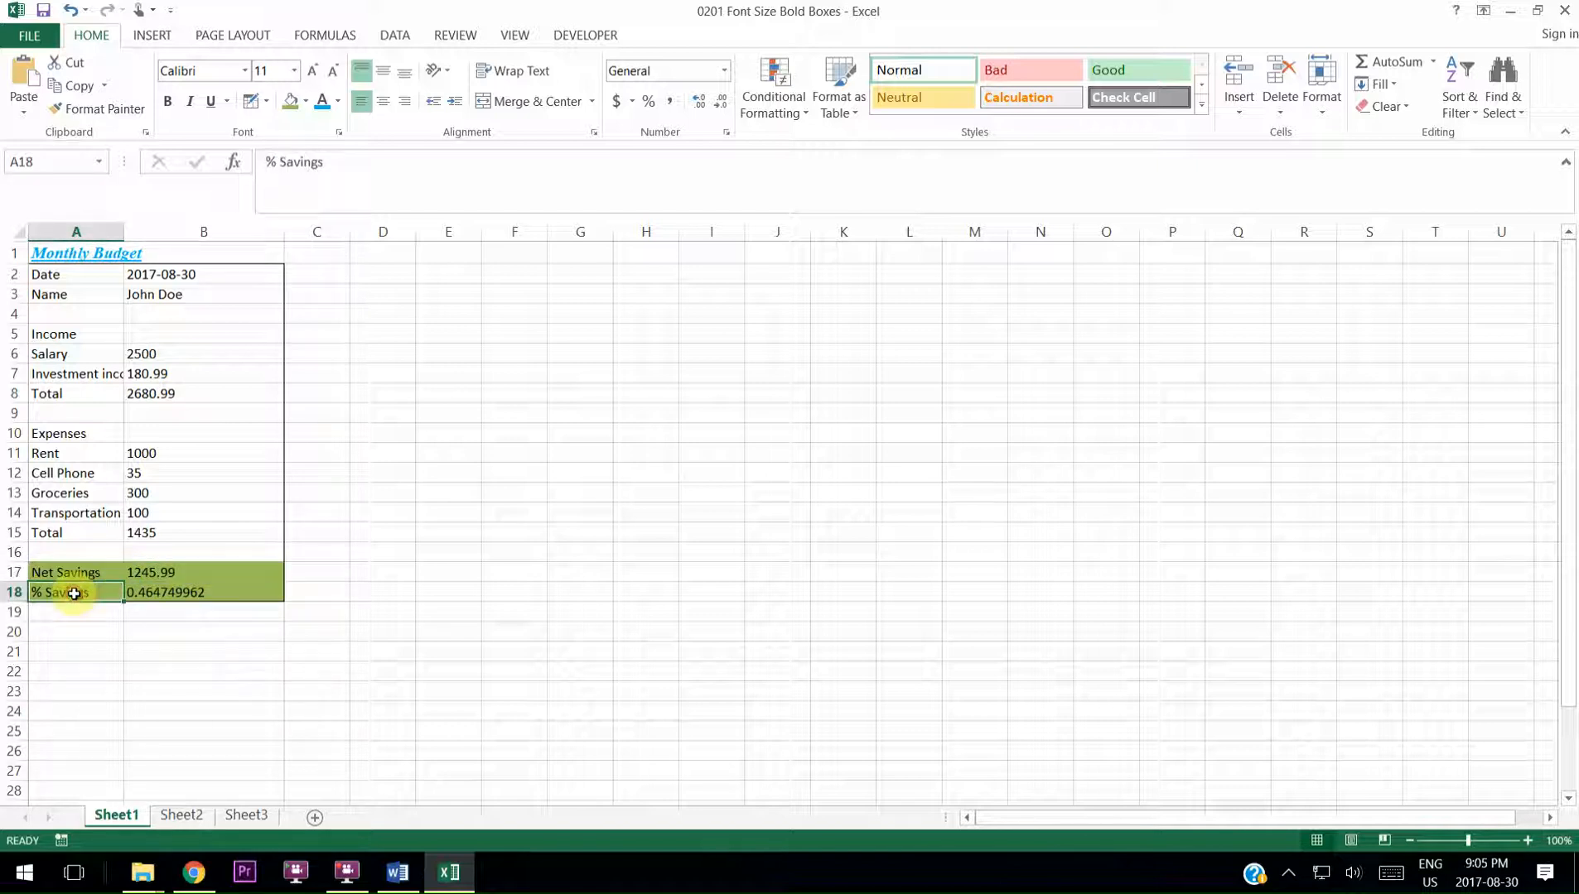